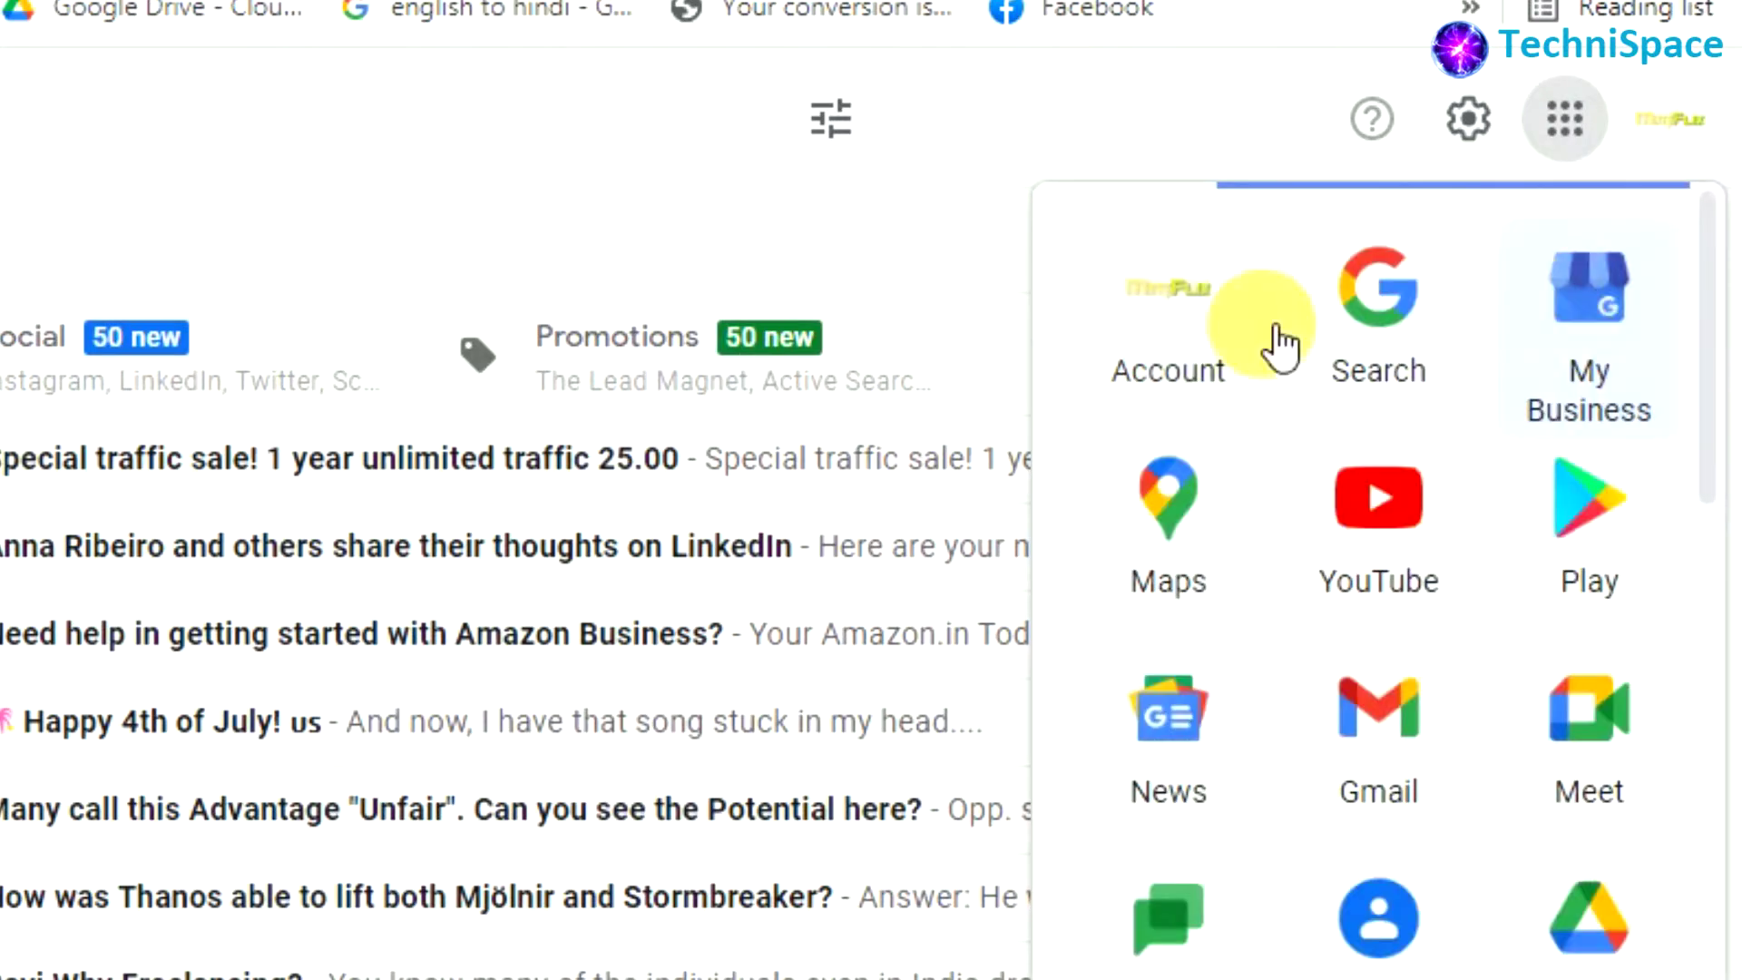
Step: Open the Google Account page from Gmail and go to Password Manager in the account's Security settings
{"action": "left_click", "coordinate": [1197, 337]}
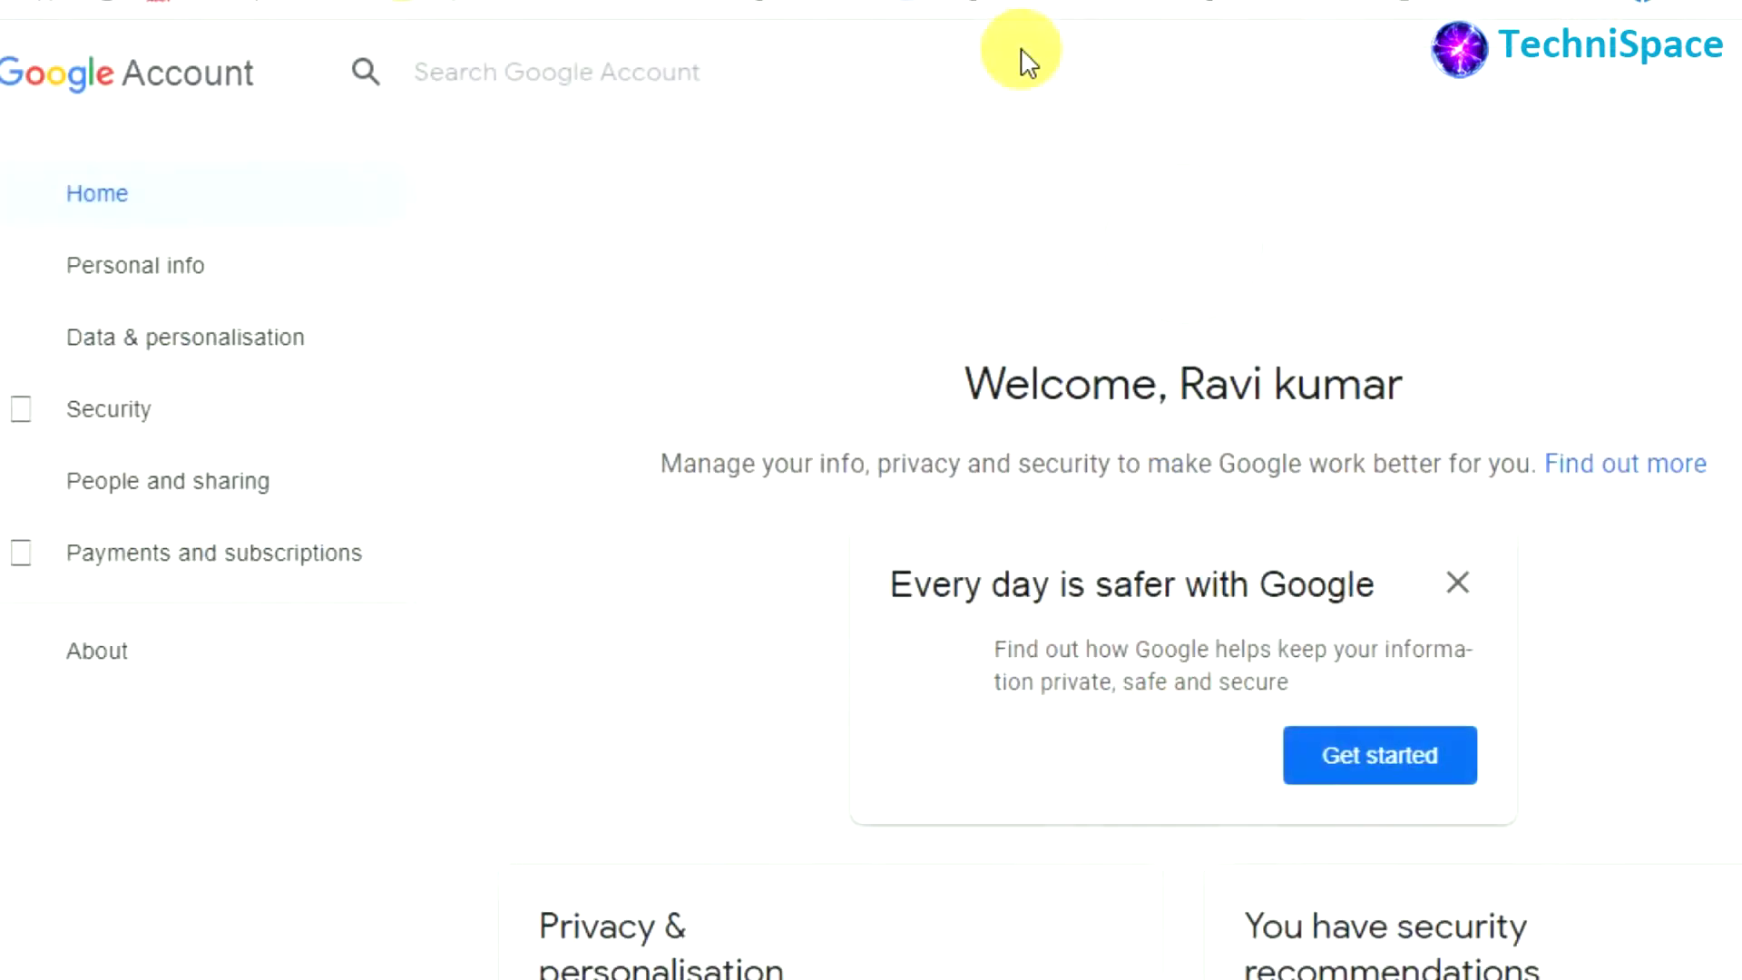
{"action": "scroll", "coordinate": [1556, 545], "scroll_direction": "down", "scroll_amount": 5}
{"action": "scroll", "coordinate": [1563, 544], "scroll_direction": "down", "scroll_amount": 3}
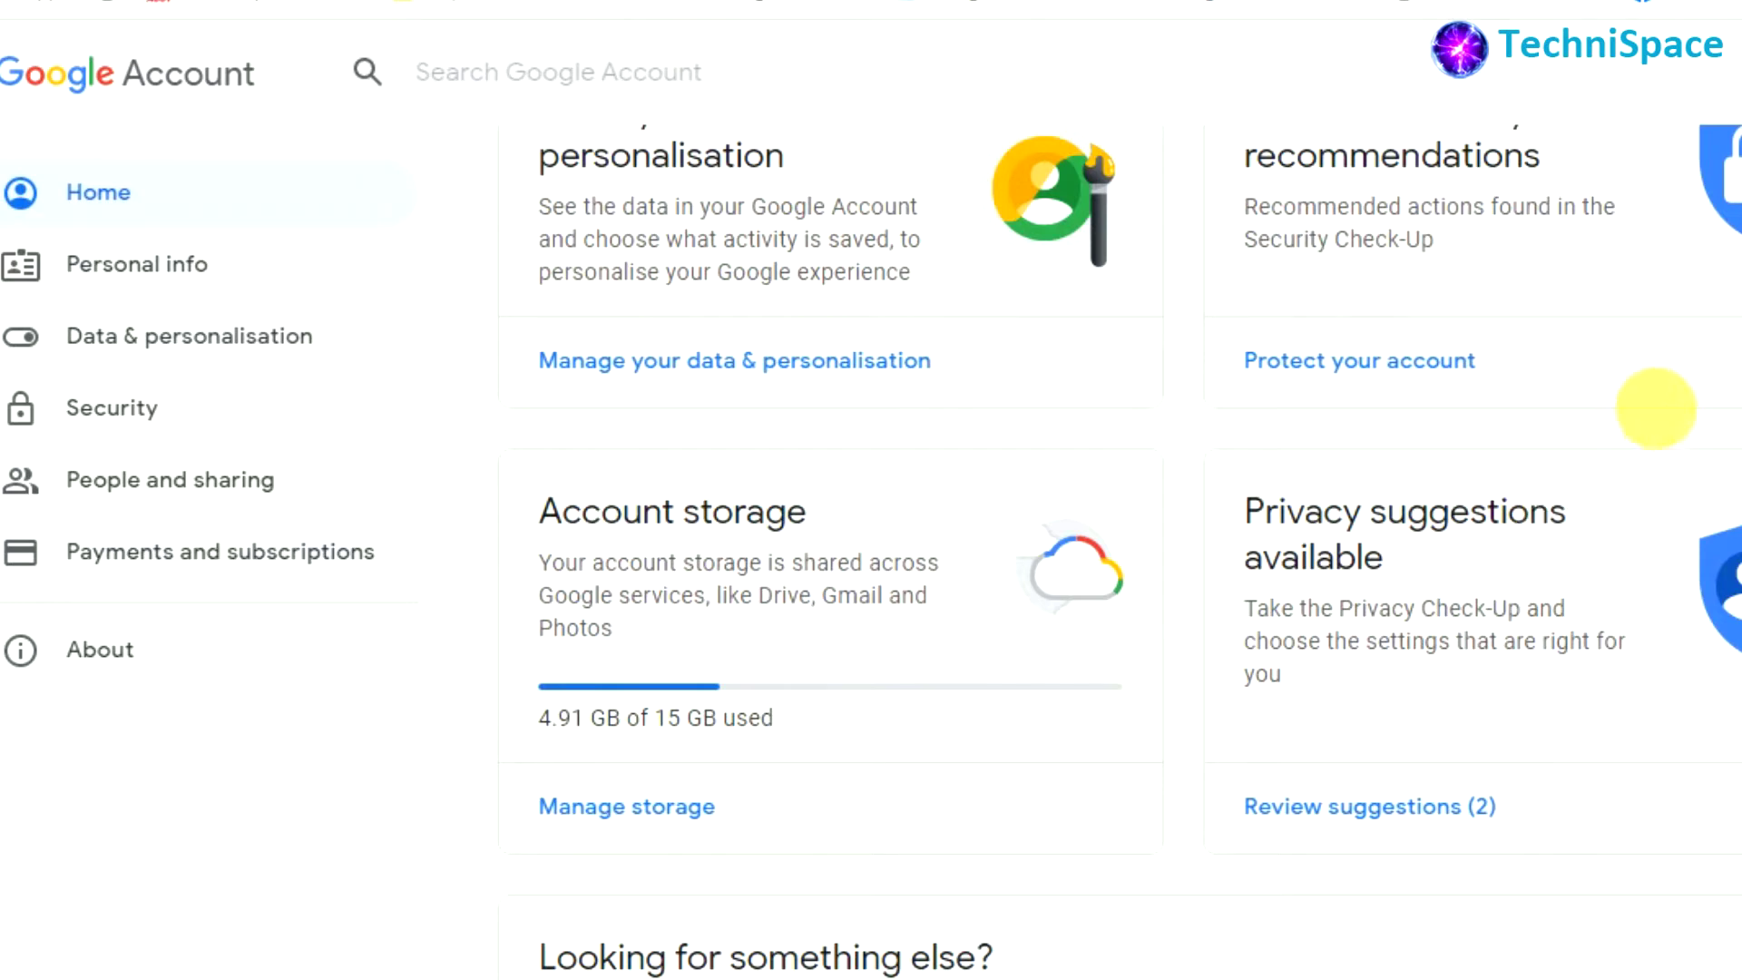
{"action": "scroll", "coordinate": [1653, 405], "scroll_direction": "up", "scroll_amount": 8}
{"action": "scroll", "coordinate": [132, 417], "scroll_direction": "down", "scroll_amount": 15}
{"action": "left_click", "coordinate": [130, 410]}
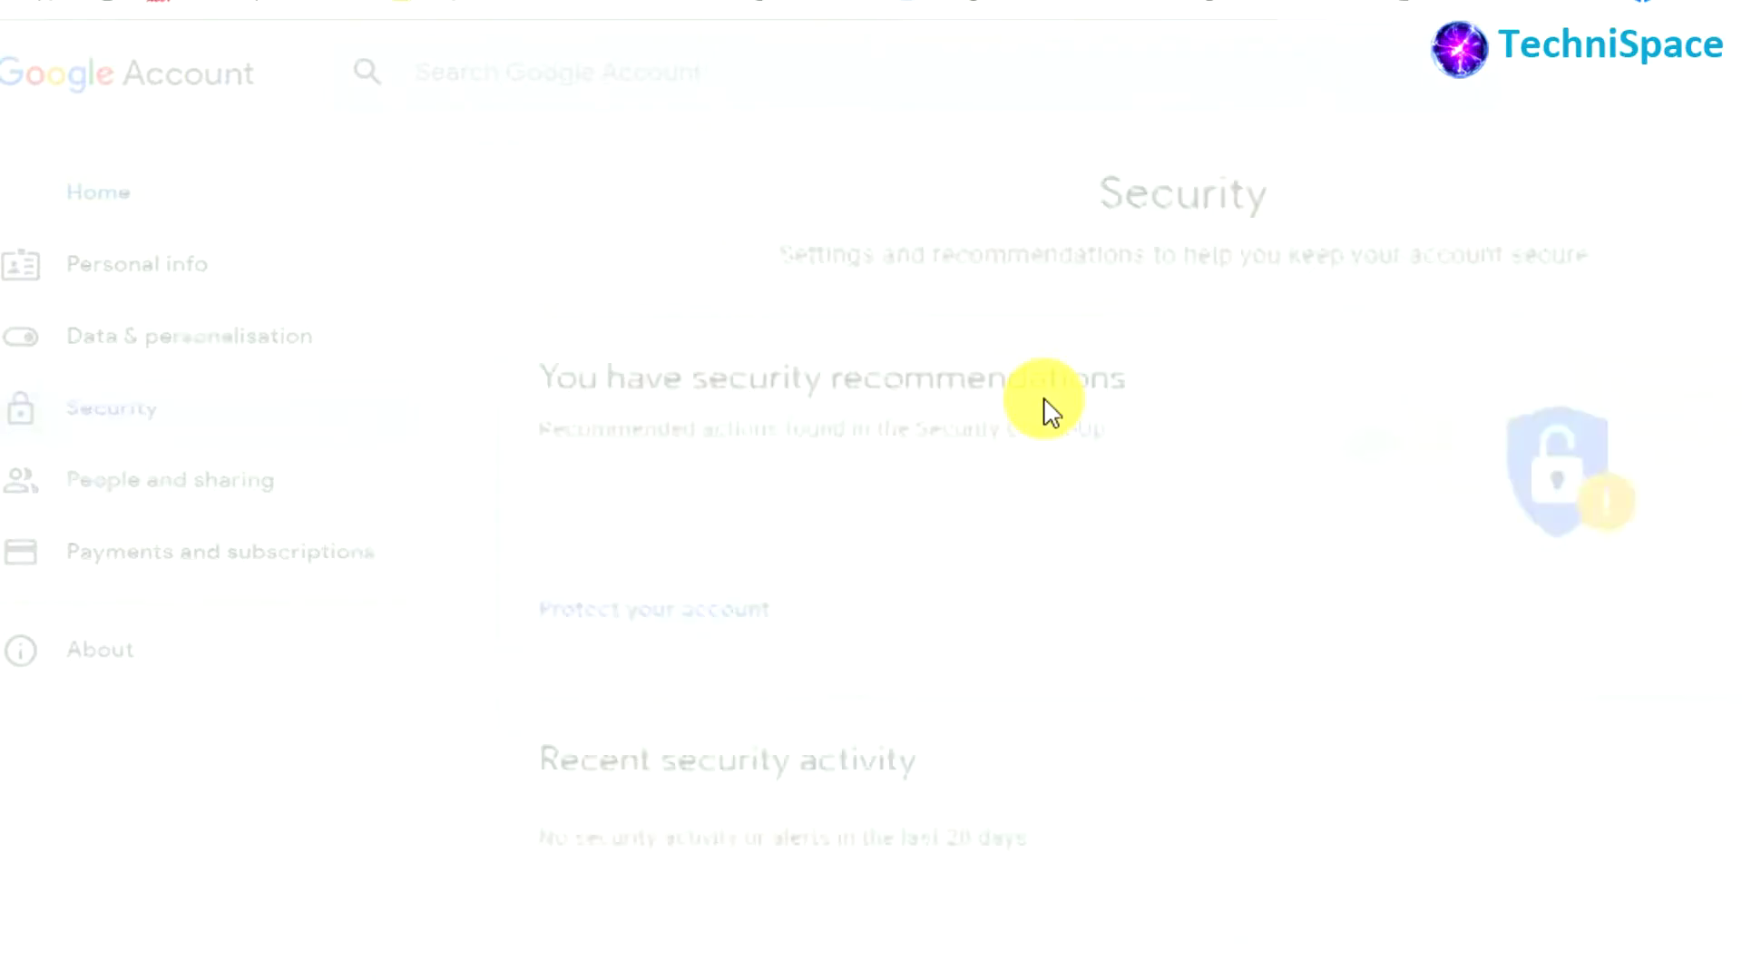
{"action": "scroll", "coordinate": [1307, 513], "scroll_direction": "down", "scroll_amount": 20}
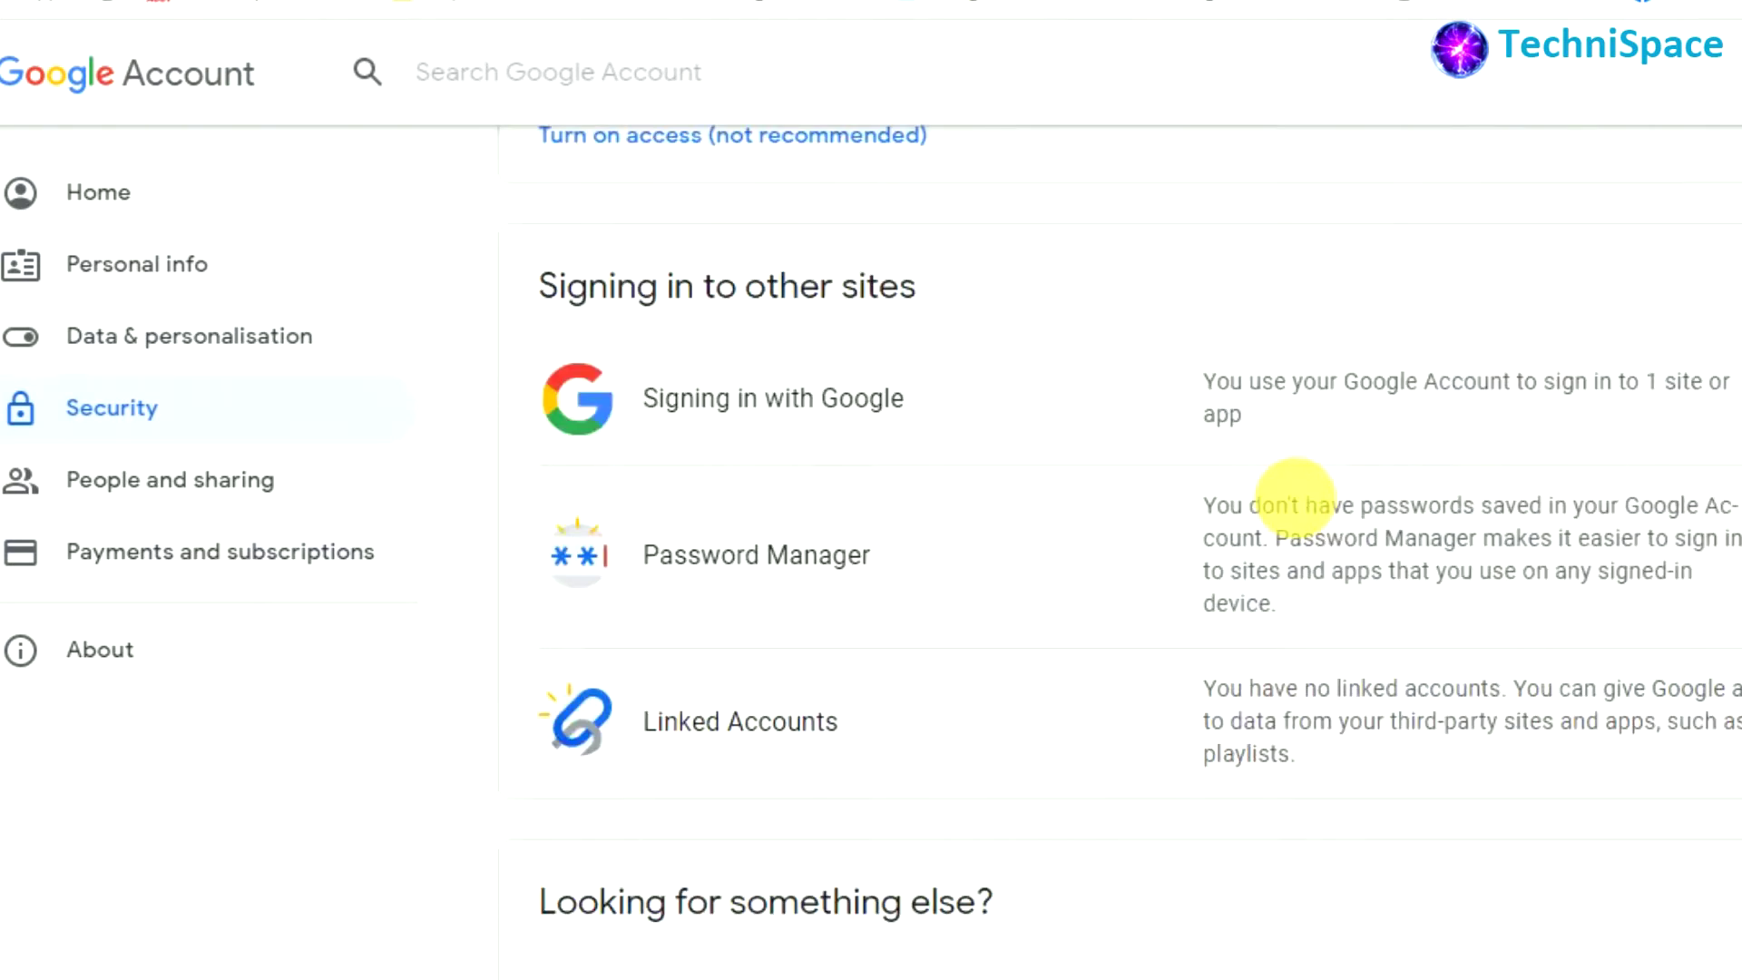
{"action": "left_click", "coordinate": [767, 555]}
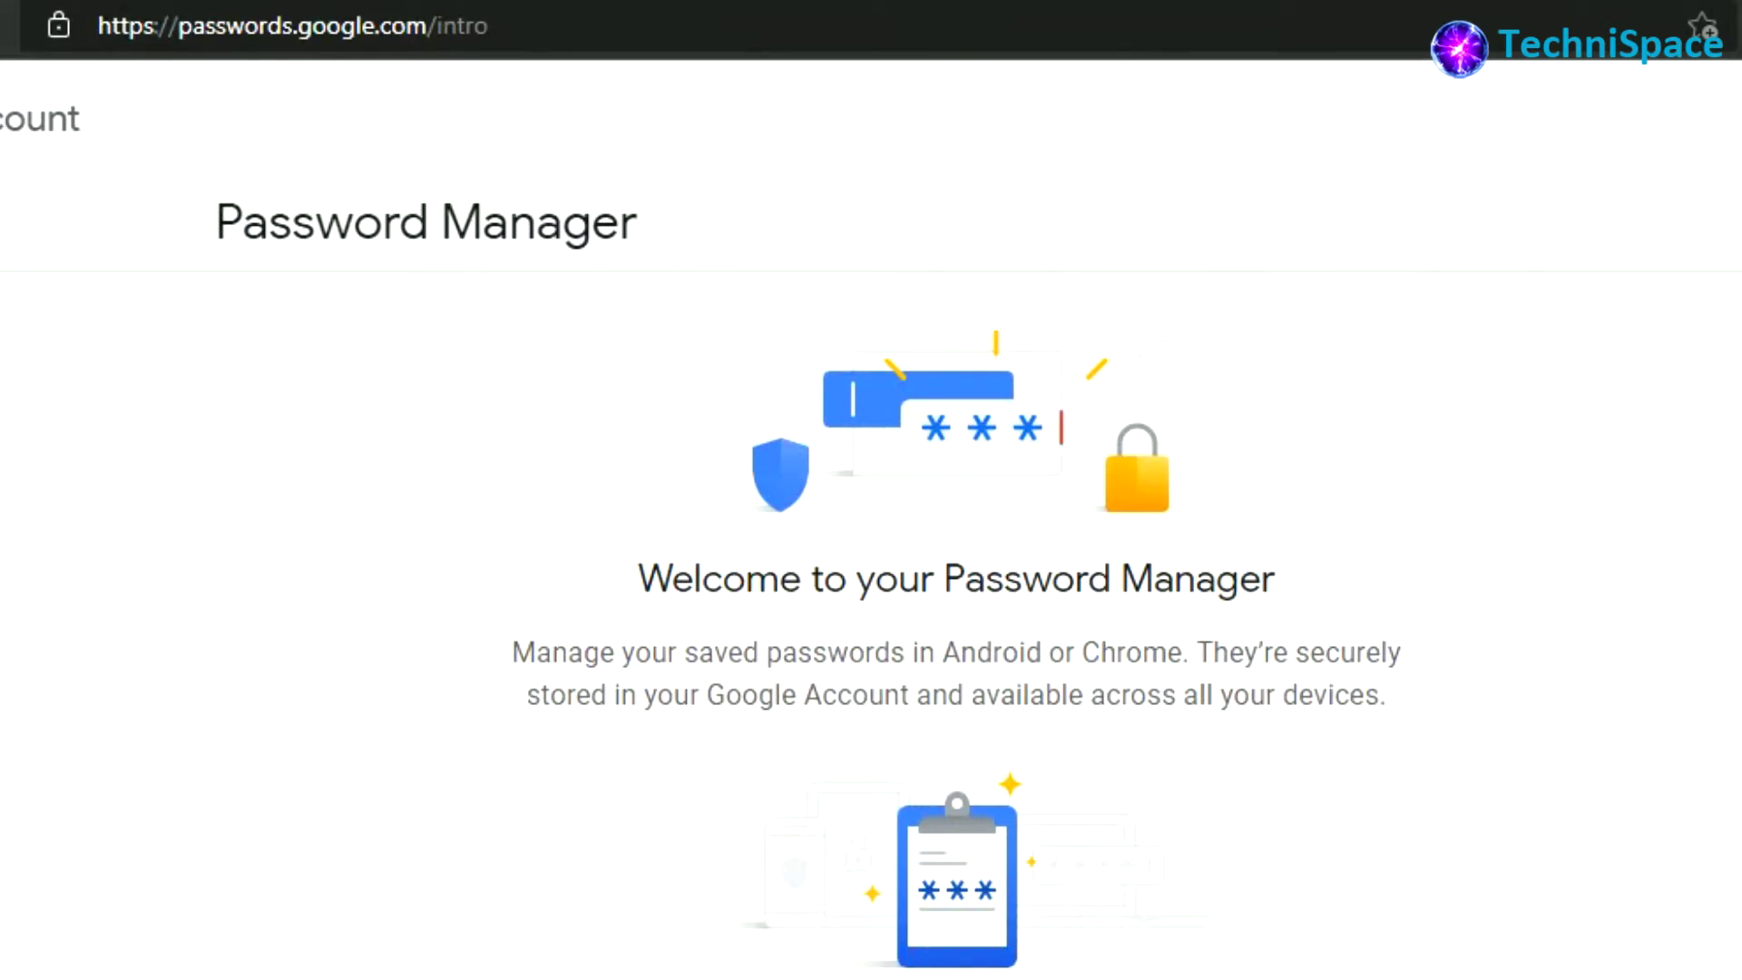
Step: Go to passwords.google.com in Microsoft Edge, sign in and look through the list of saved sites and apps
{"action": "left_click", "coordinate": [416, 27]}
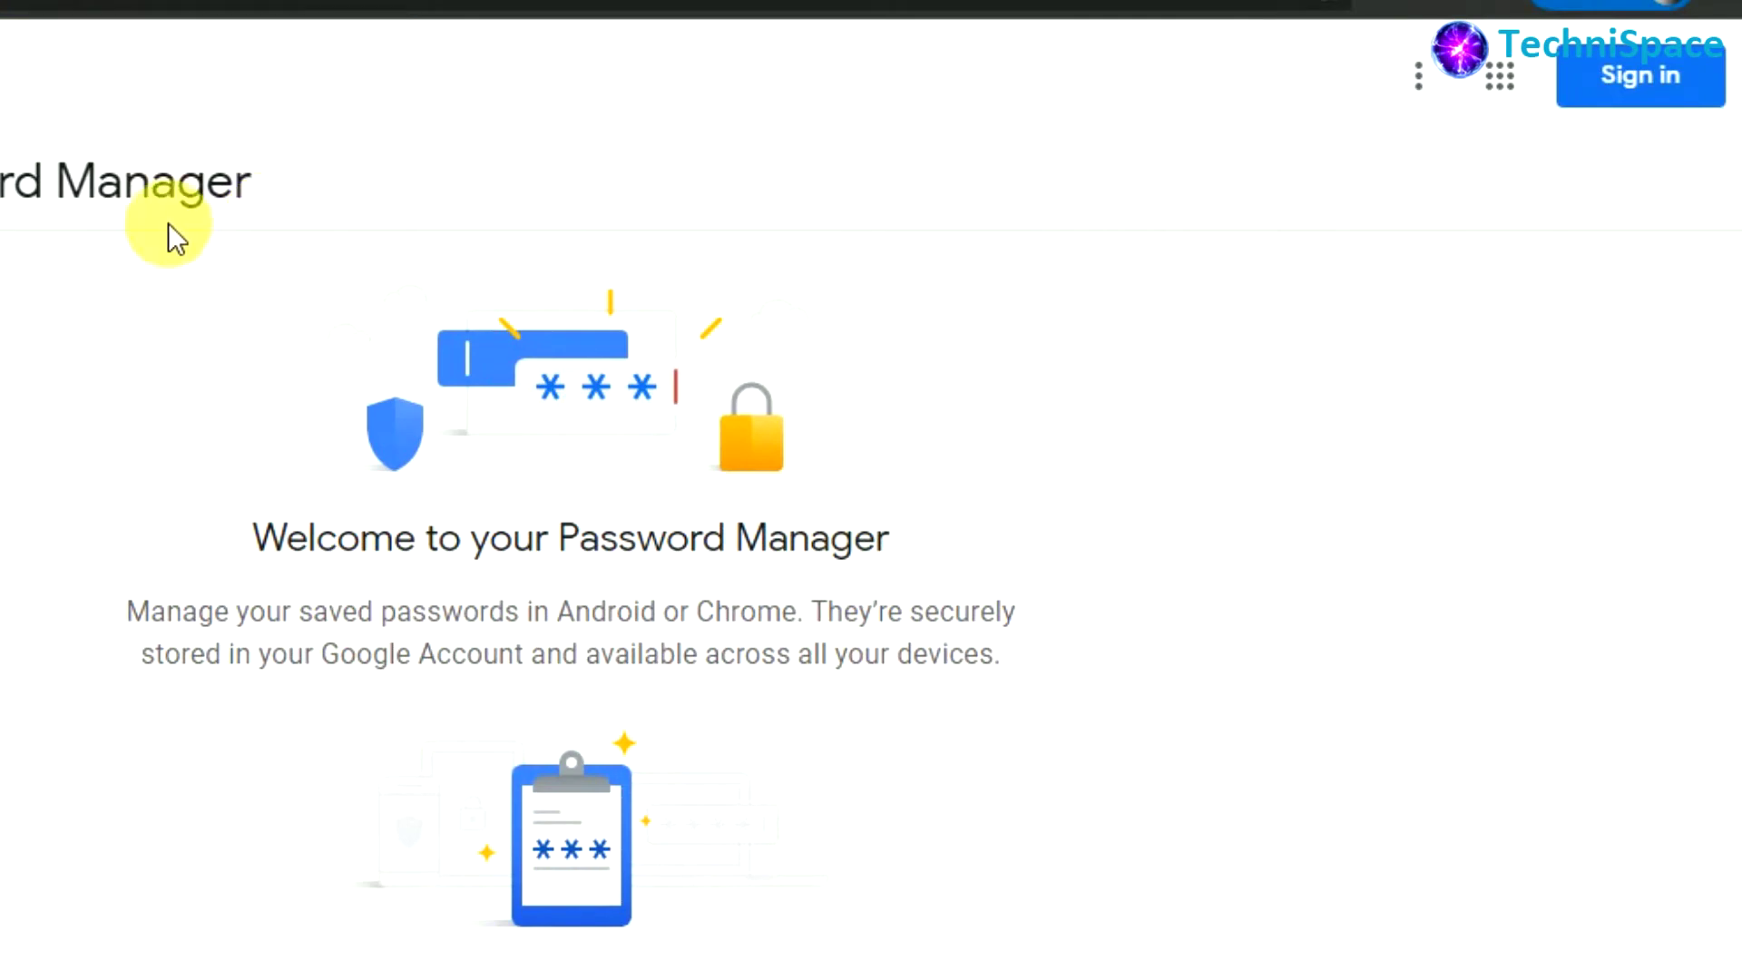
{"action": "left_click", "coordinate": [1641, 94]}
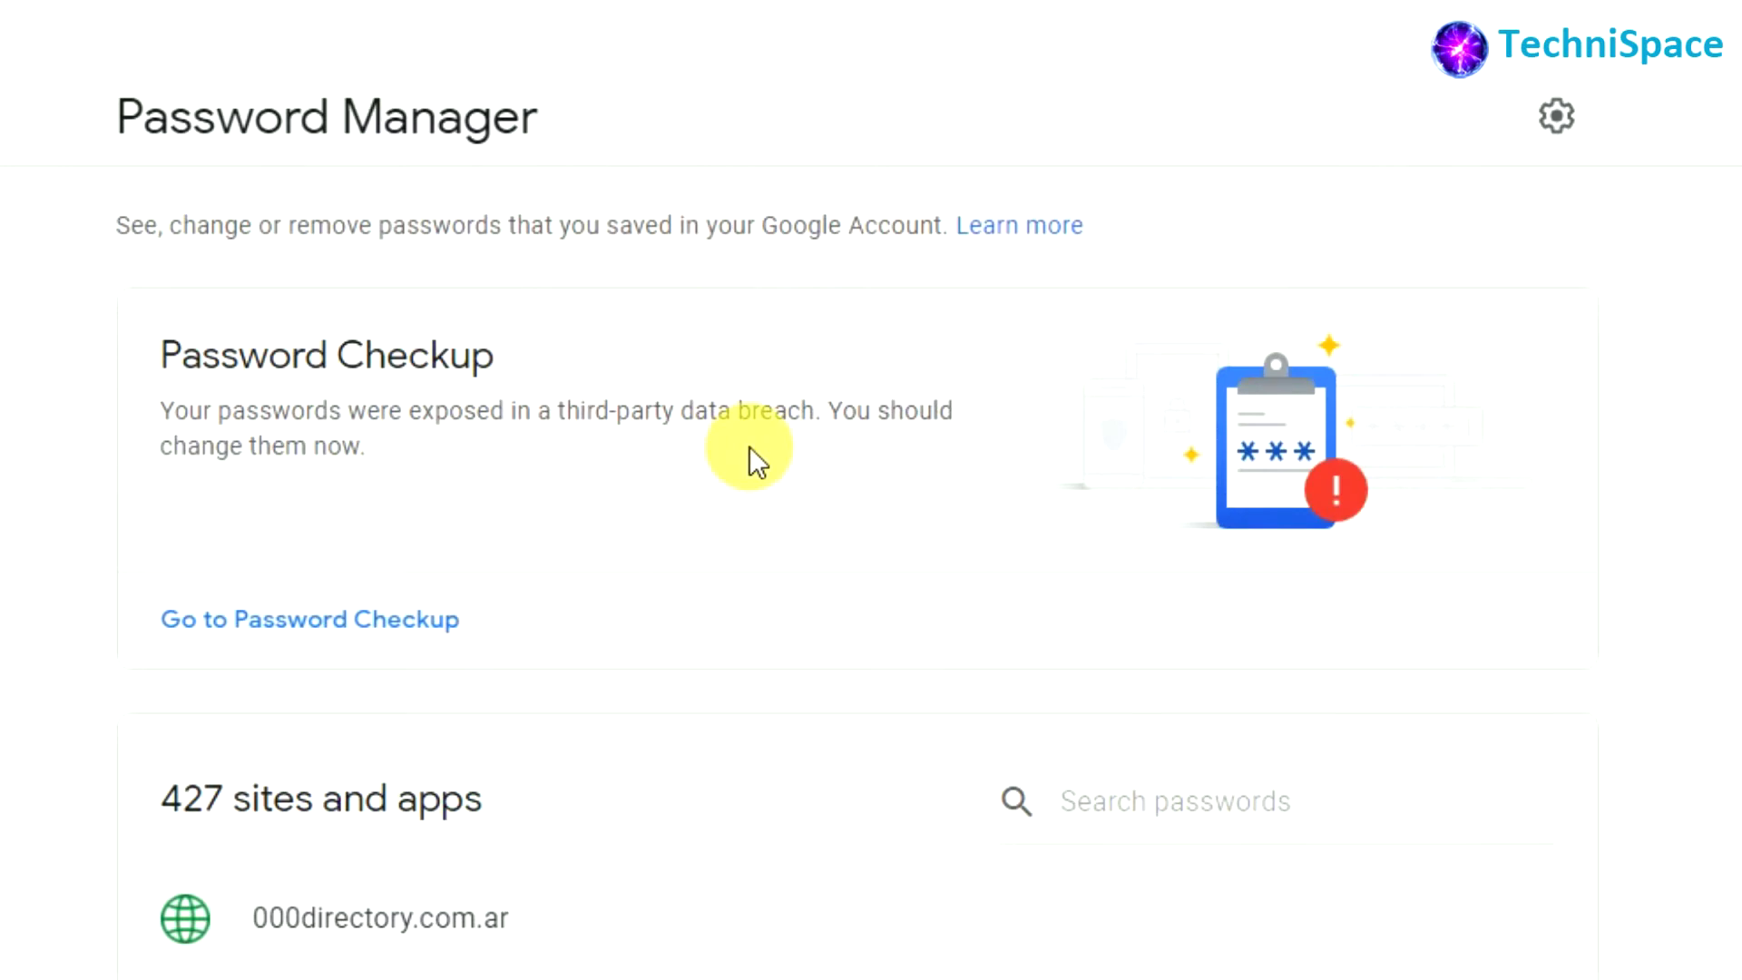
{"action": "scroll", "coordinate": [750, 447], "scroll_direction": "down", "scroll_amount": 2}
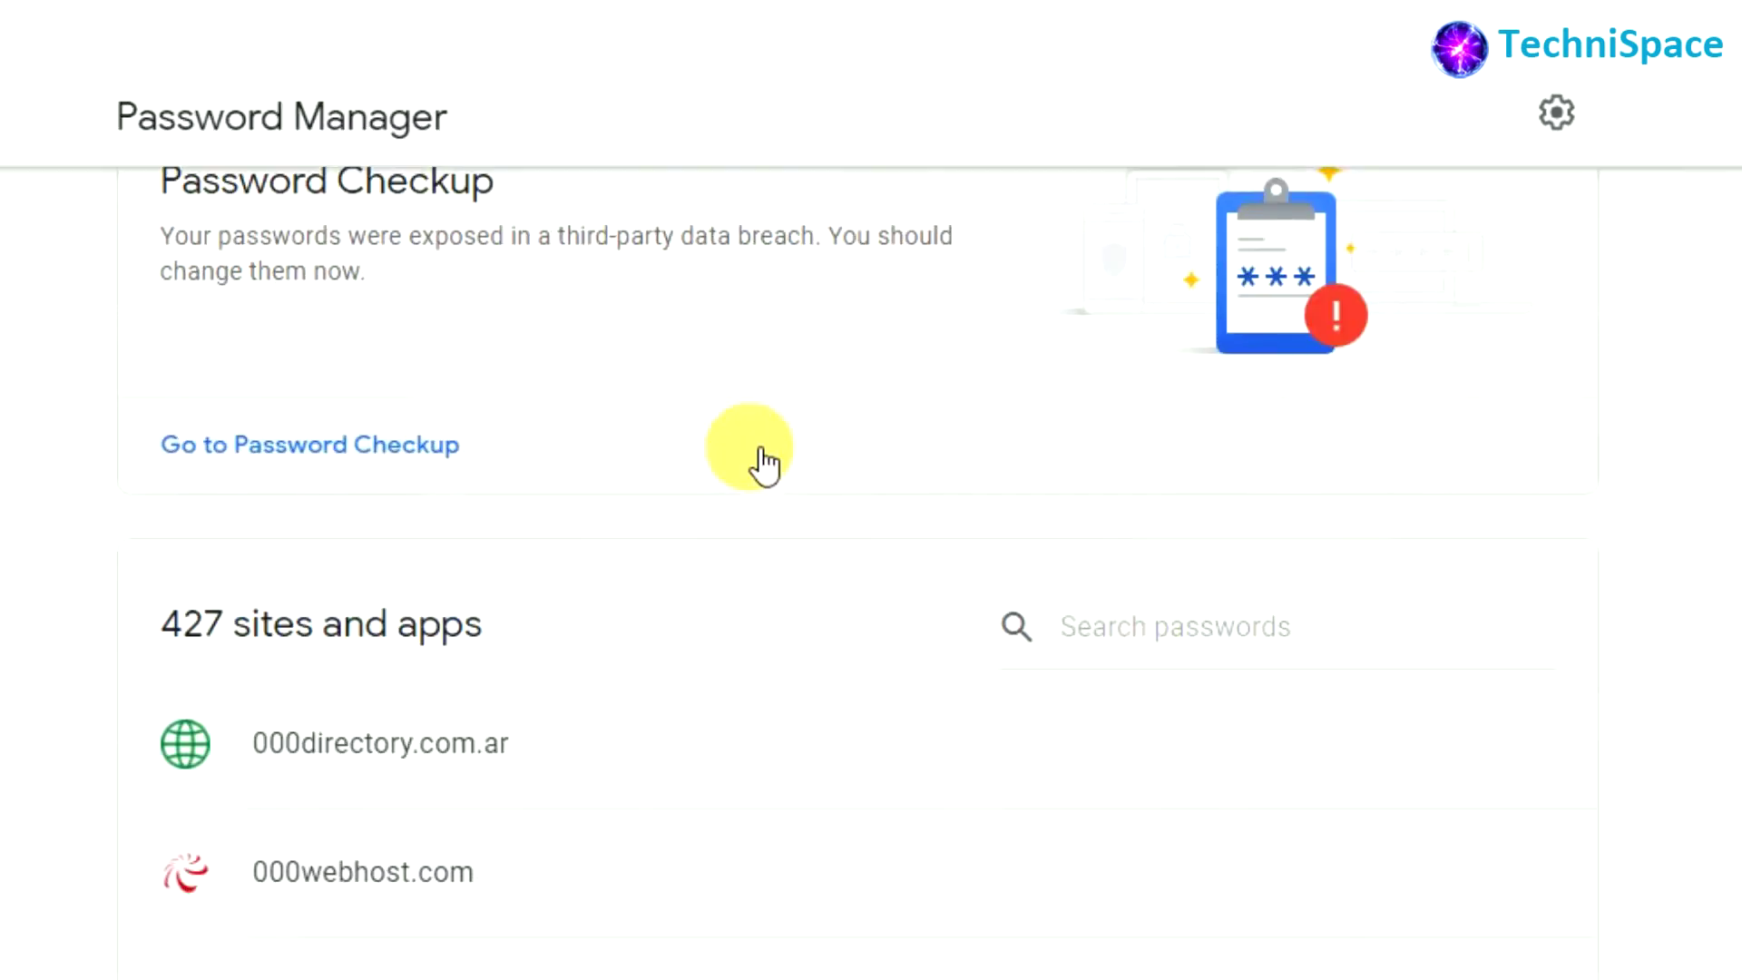
{"action": "scroll", "coordinate": [765, 464], "scroll_direction": "down", "scroll_amount": 4}
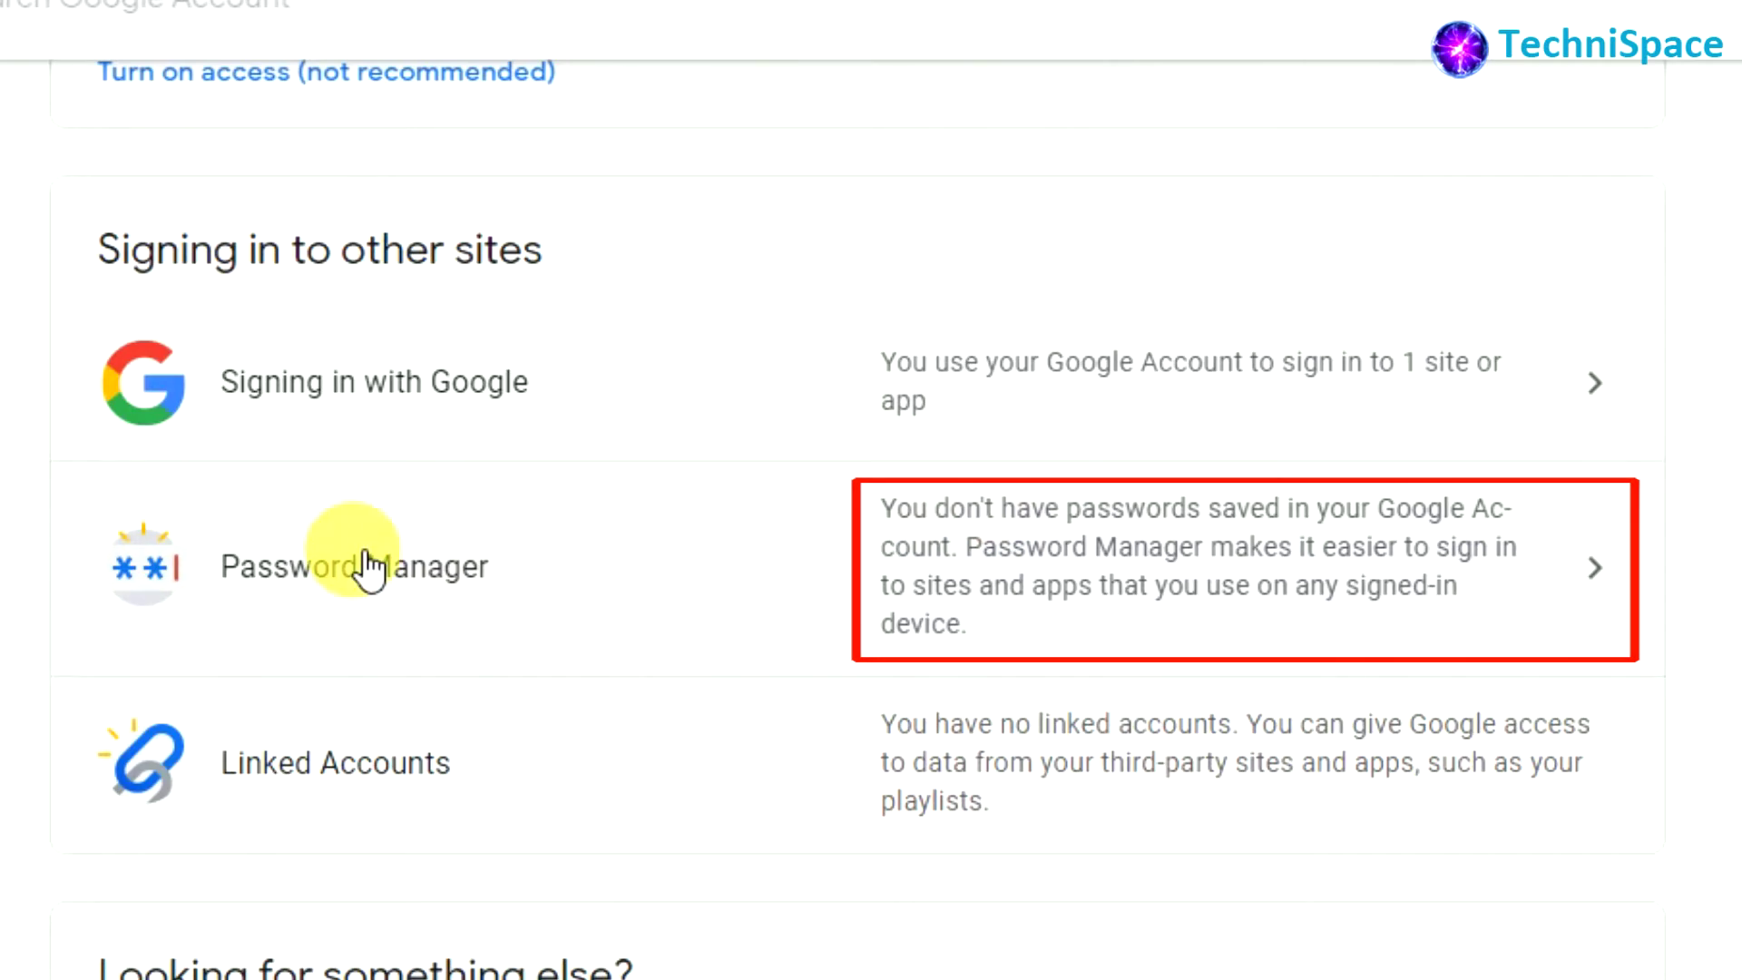
Step: Follow Password Manager's link for changing sync settings and read the Chrome Help article on turning sync on and off
{"action": "left_click", "coordinate": [367, 568]}
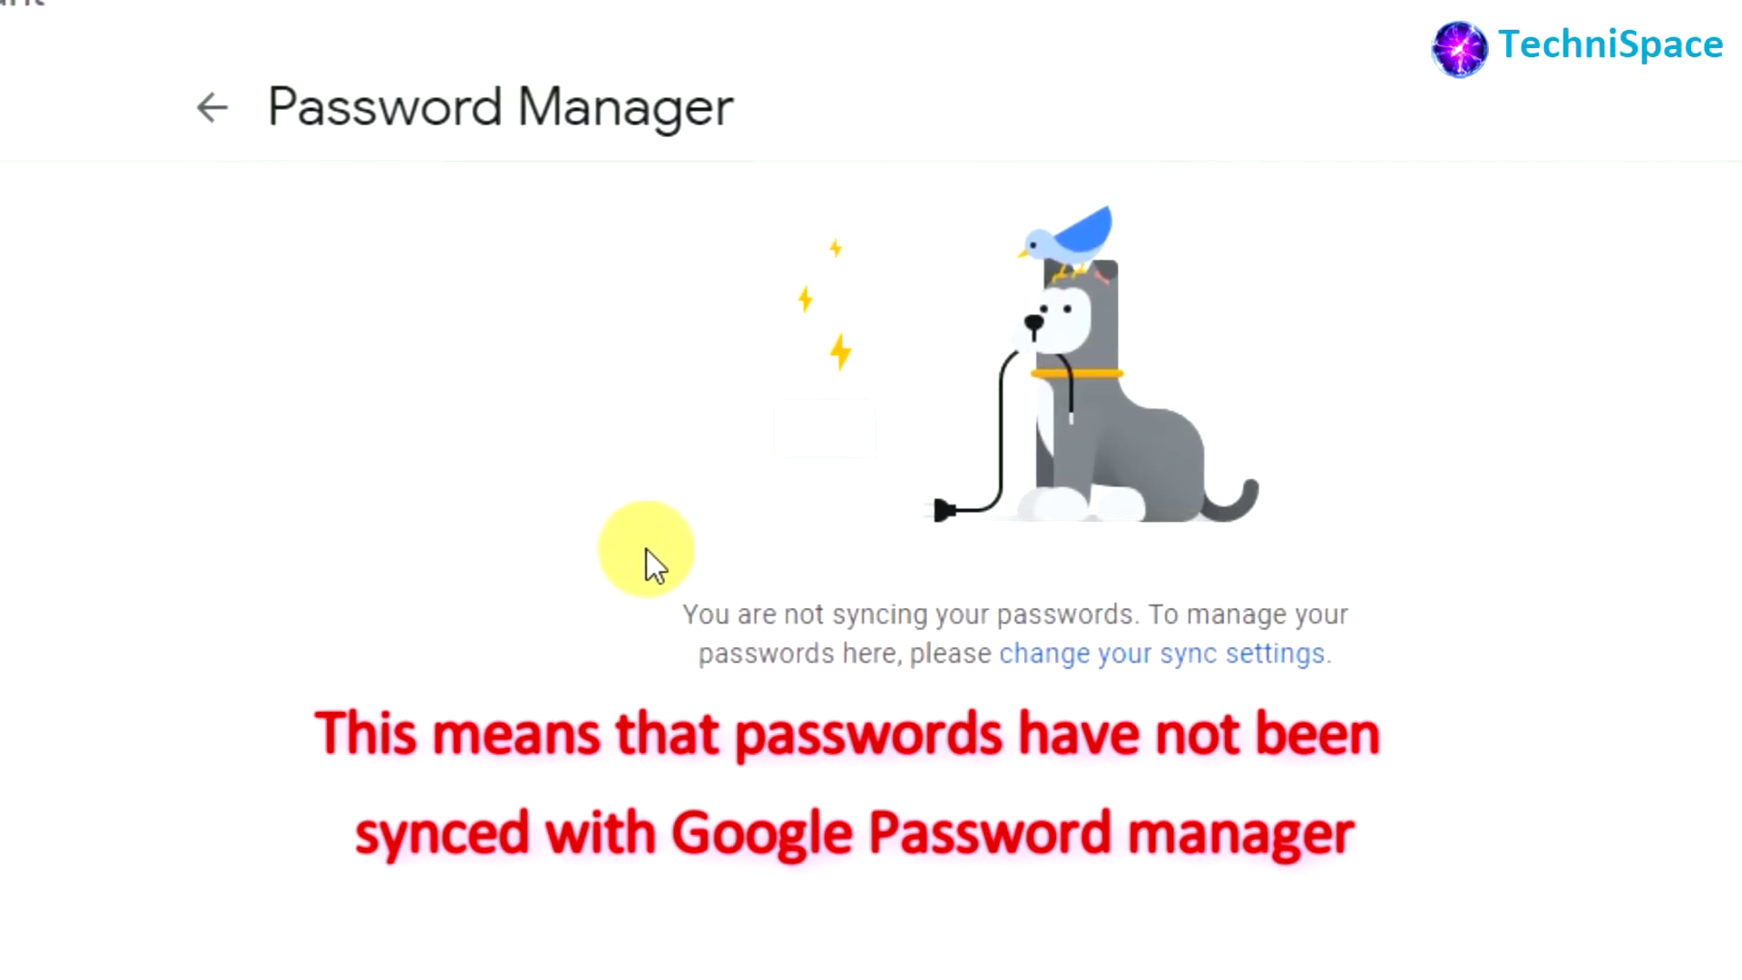
{"action": "left_click", "coordinate": [1131, 658]}
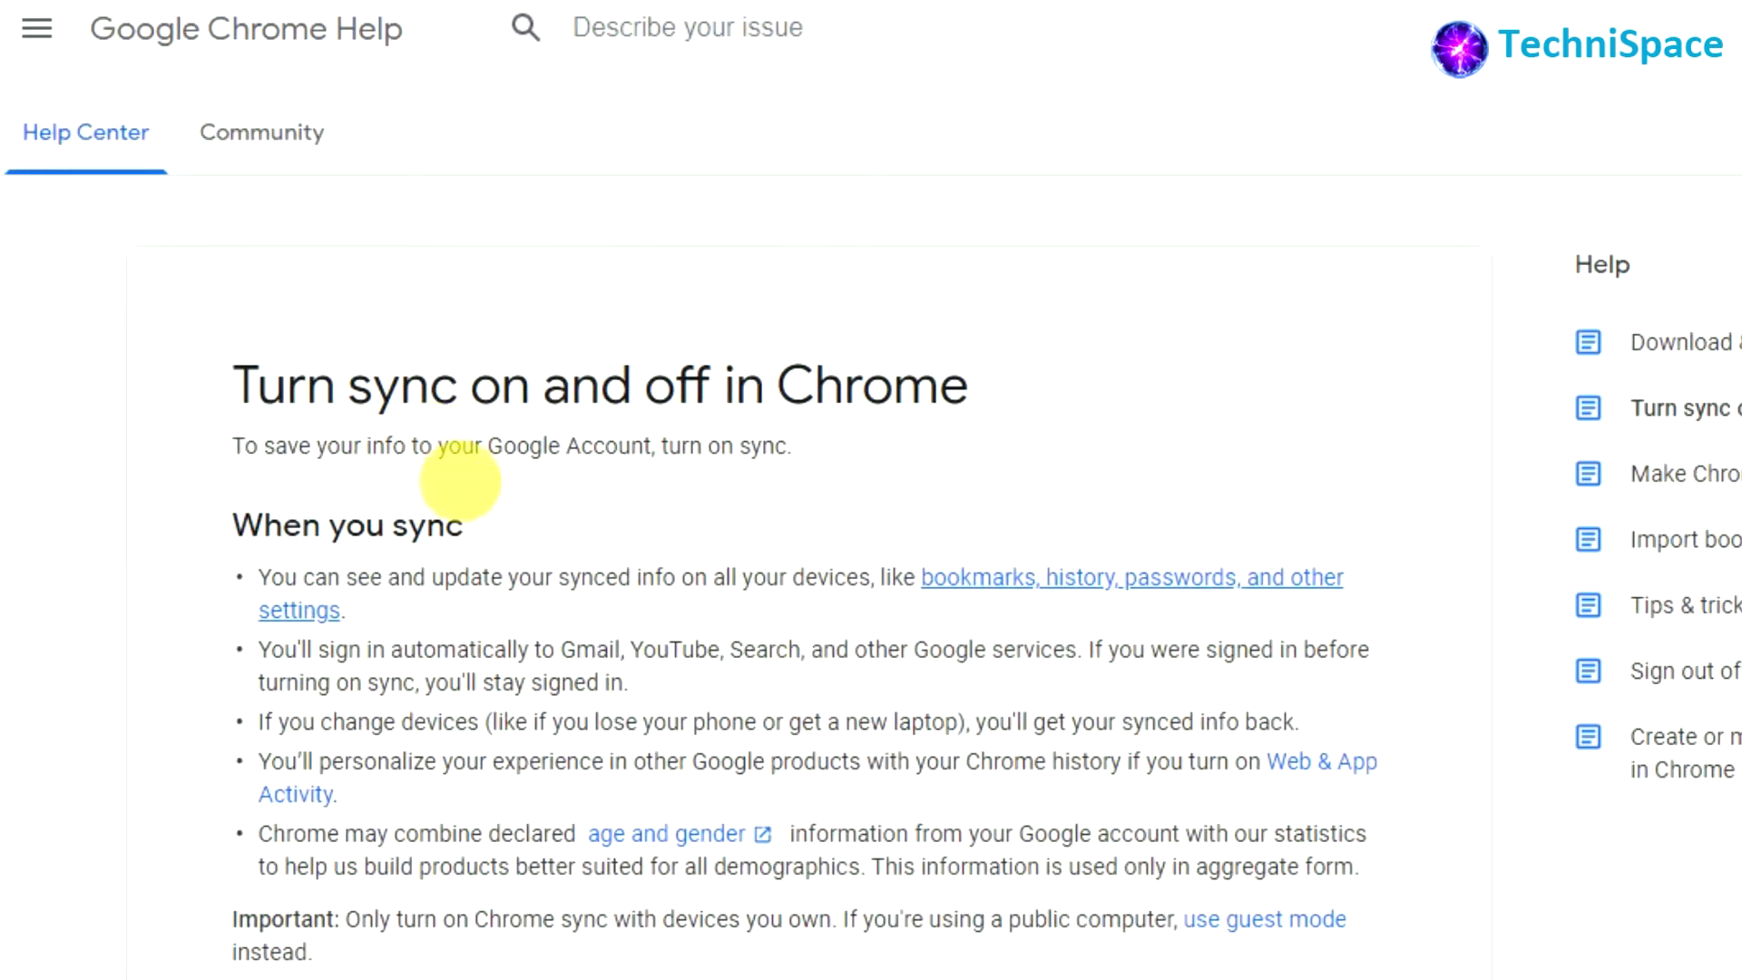
{"action": "scroll", "coordinate": [479, 511], "scroll_direction": "down", "scroll_amount": 2}
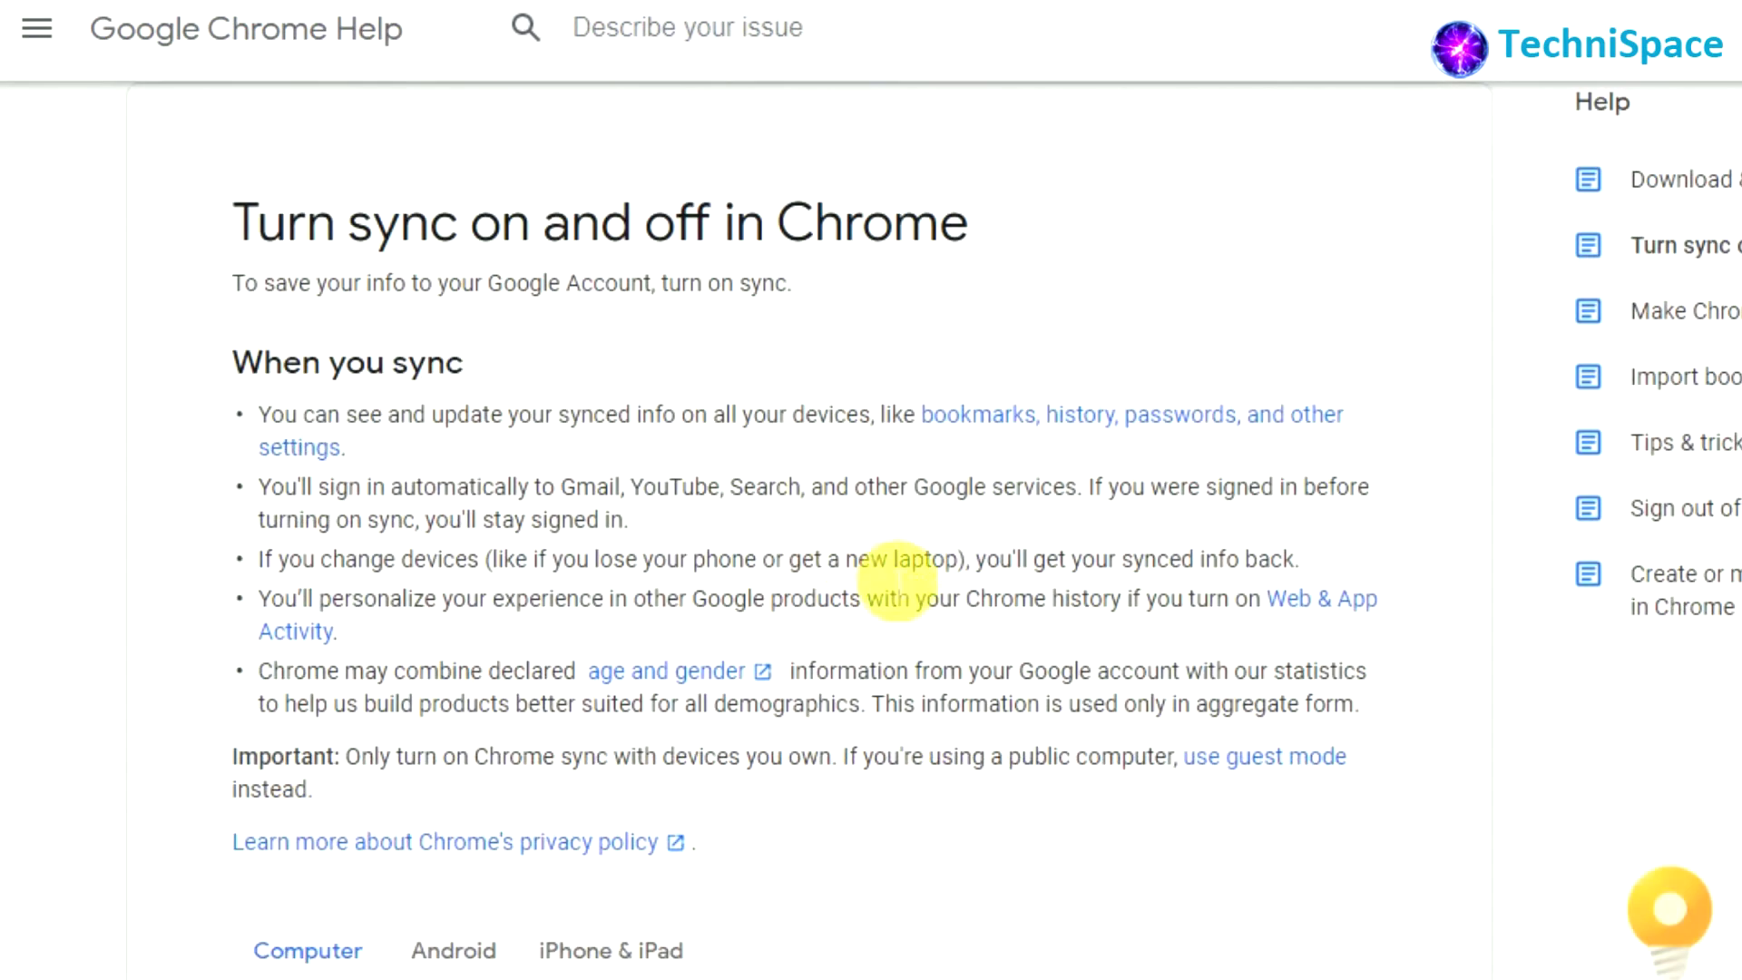
{"action": "scroll", "coordinate": [902, 574], "scroll_direction": "down", "scroll_amount": 4}
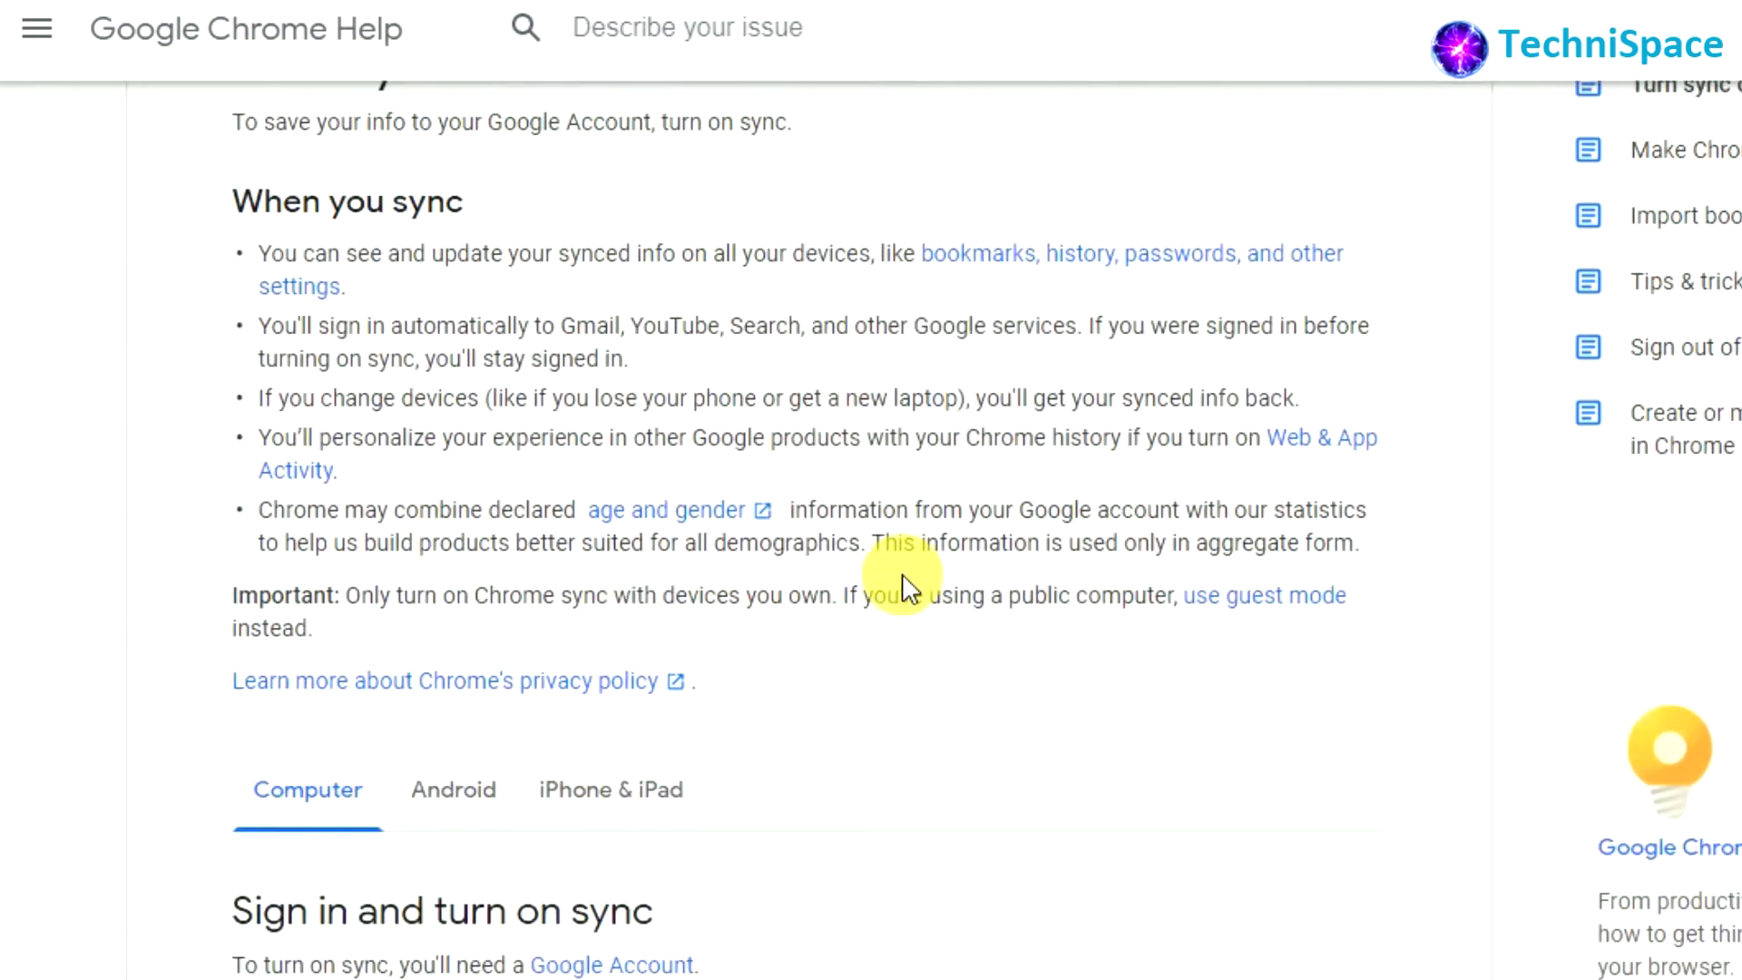
{"action": "scroll", "coordinate": [909, 590], "scroll_direction": "down", "scroll_amount": 4}
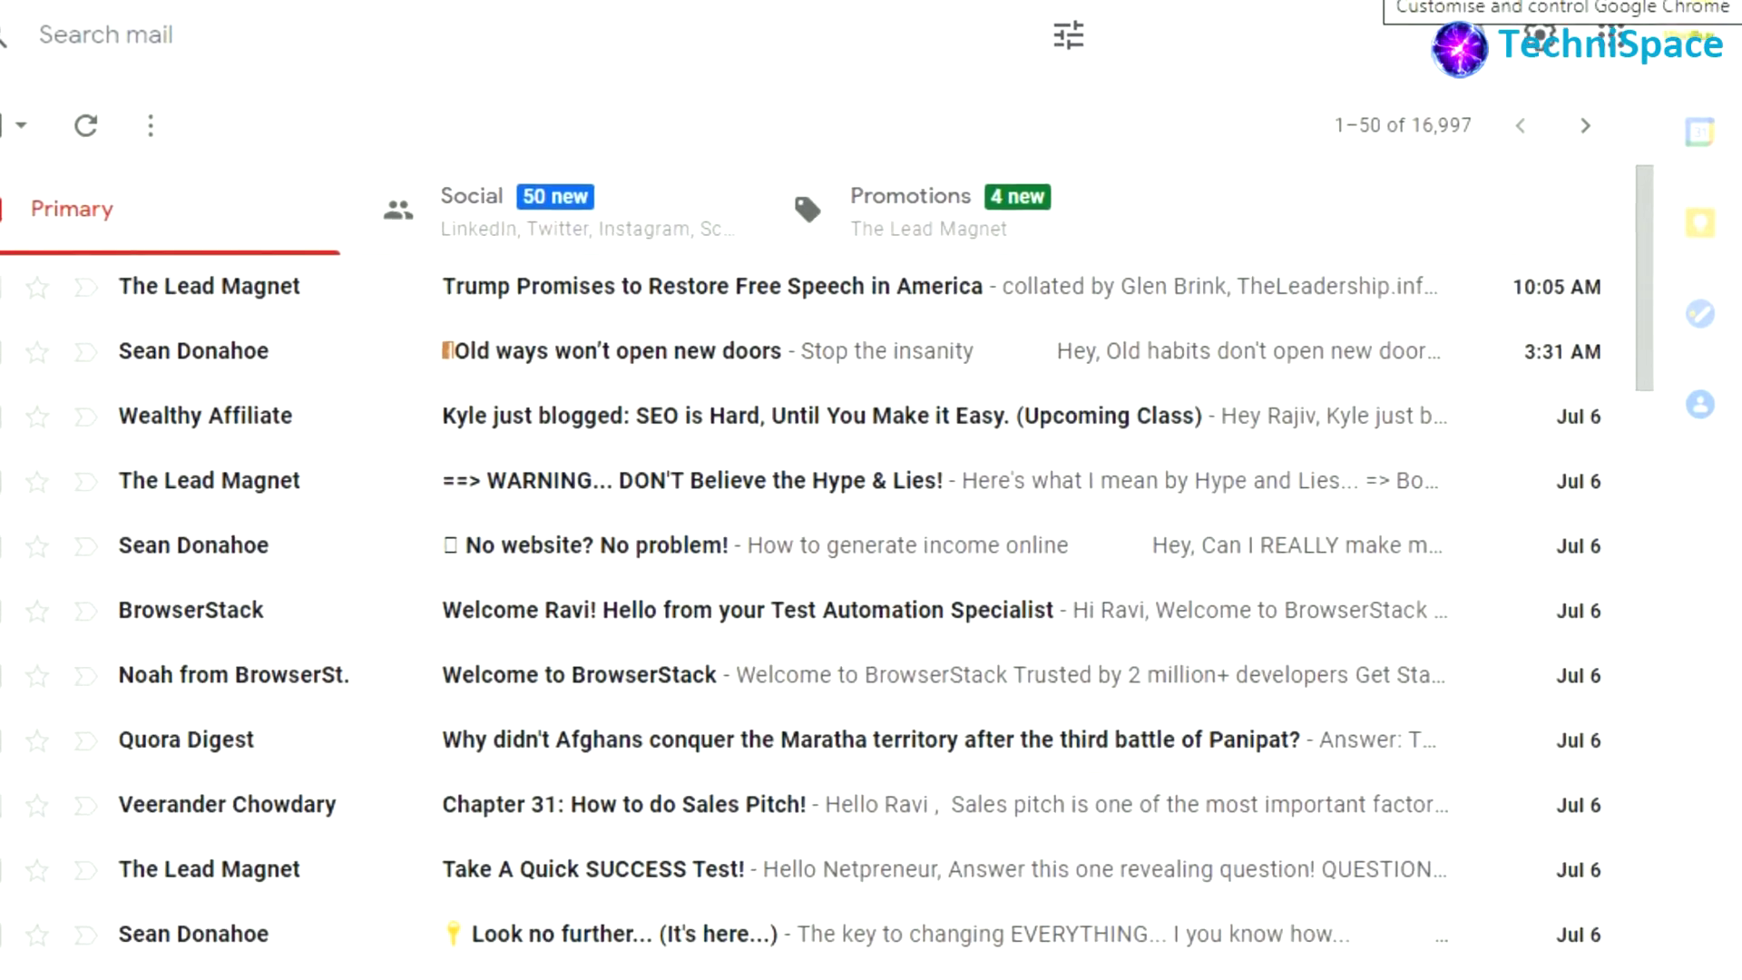
Step: Turn on Chrome sync for the signed-in Google account in the browser settings and confirm the setup
{"action": "left_click", "coordinate": [1725, 5]}
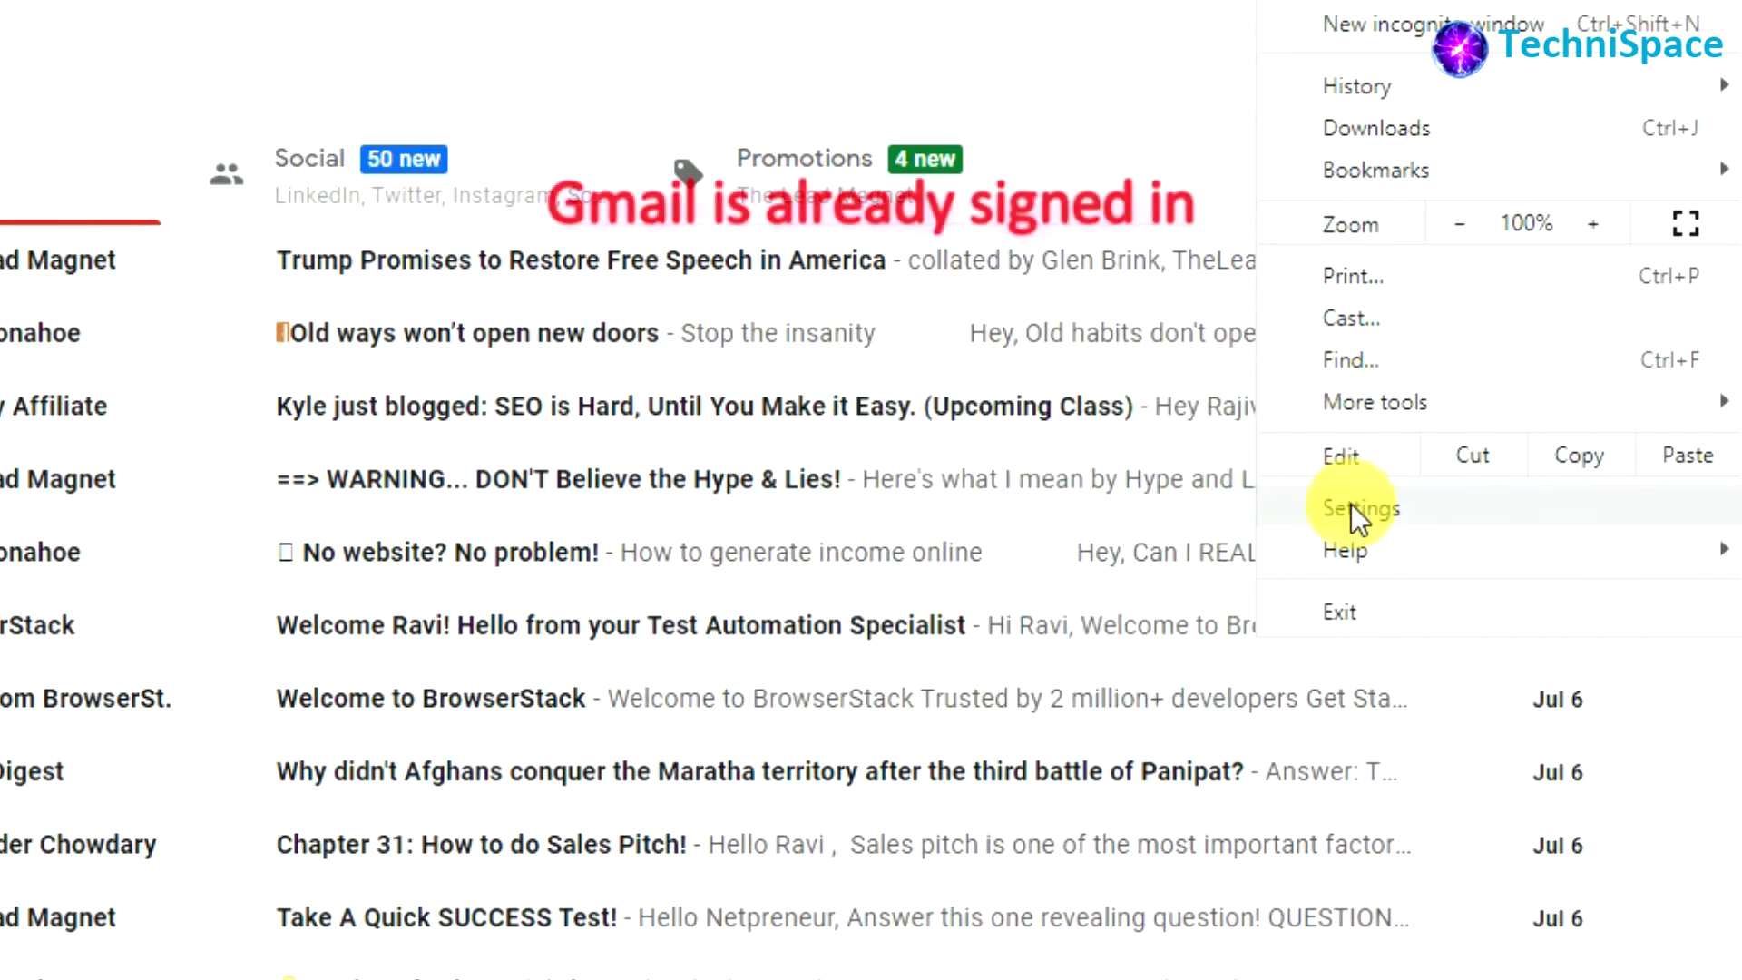
{"action": "left_click", "coordinate": [1352, 506]}
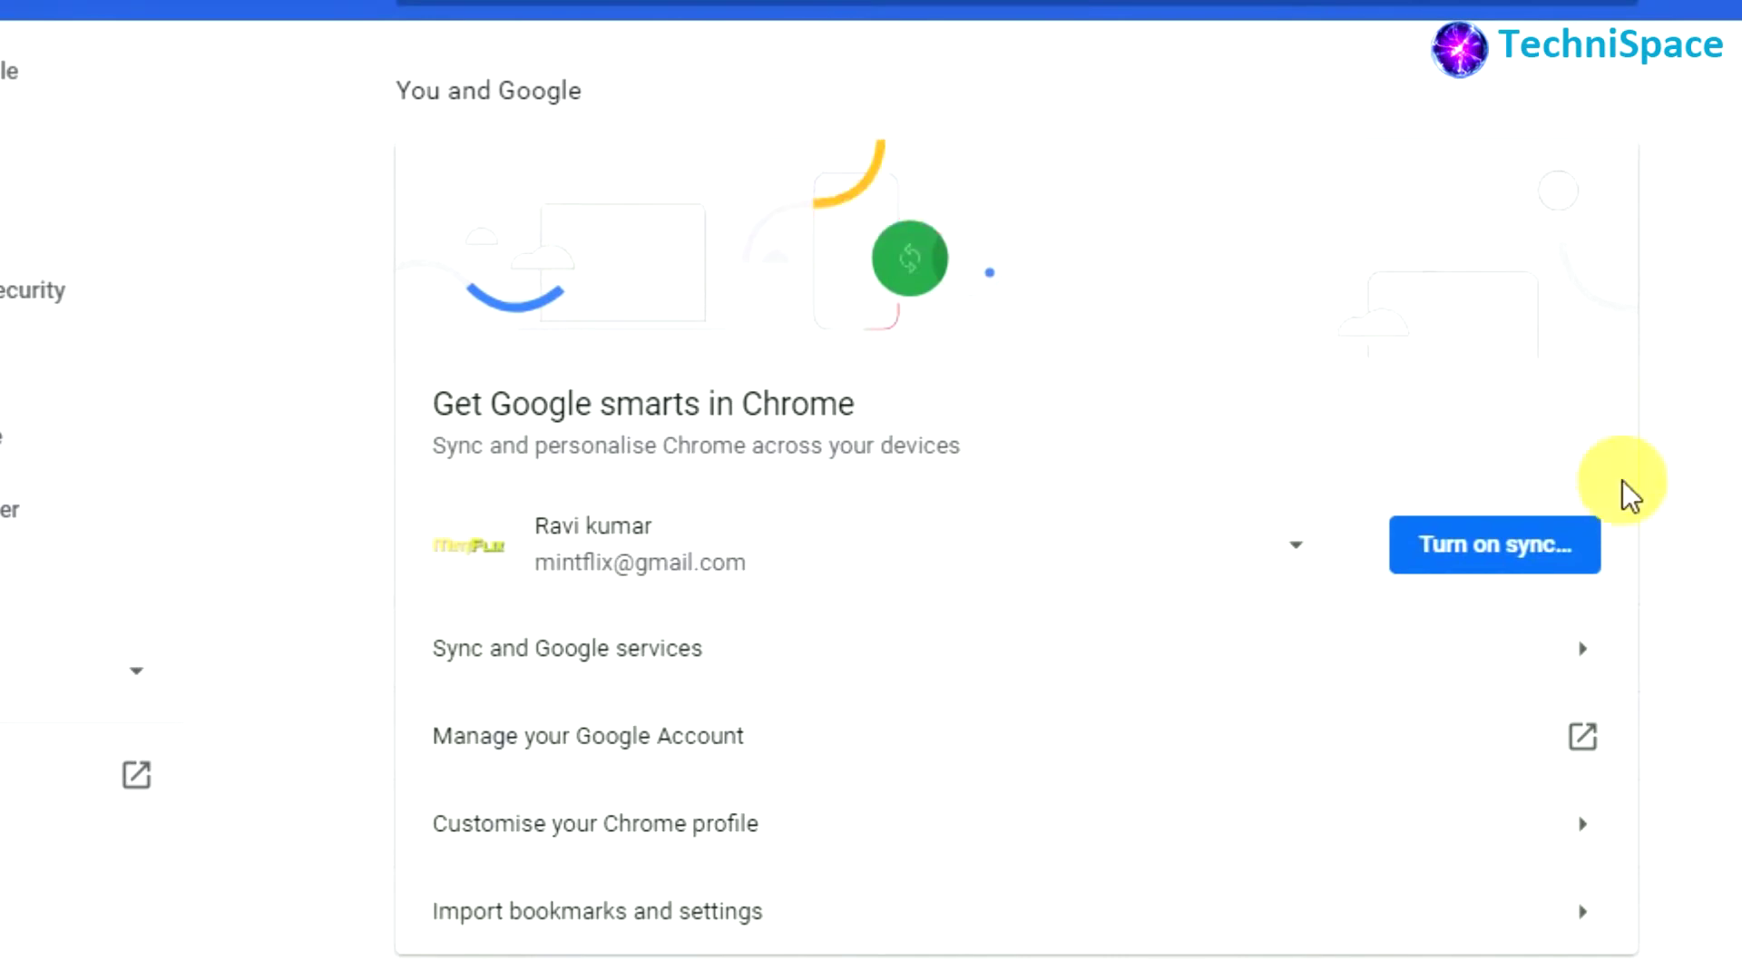
{"action": "left_click", "coordinate": [1528, 554]}
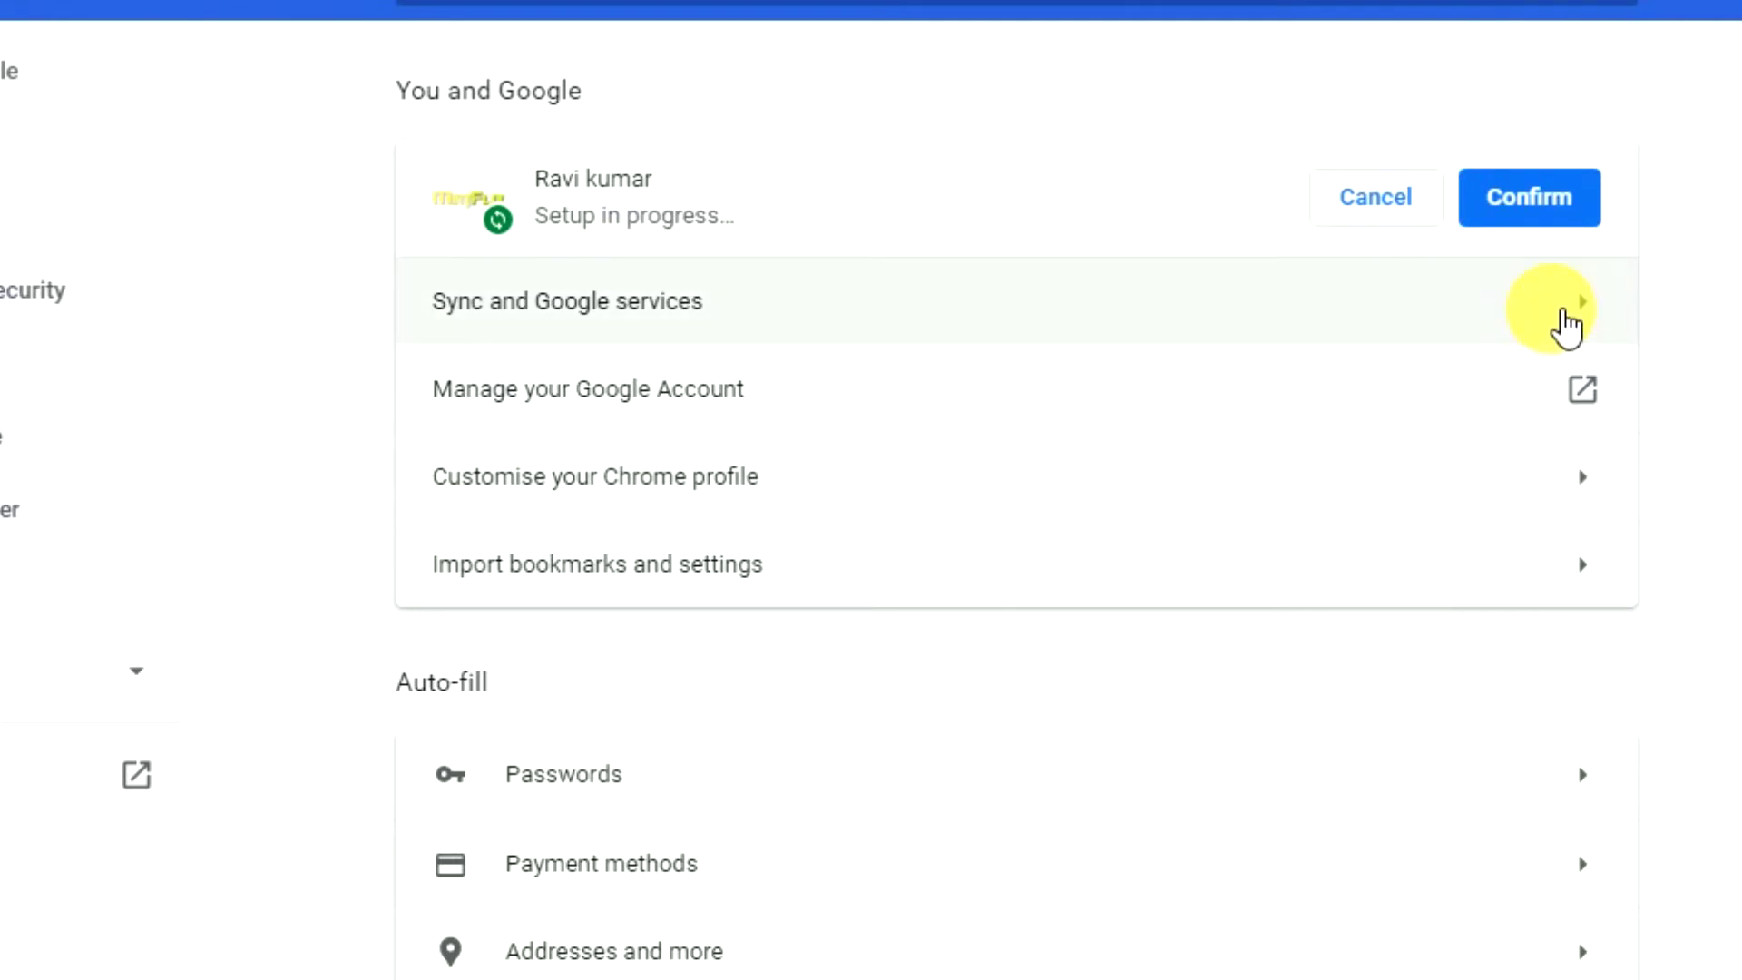
{"action": "left_click", "coordinate": [1543, 207]}
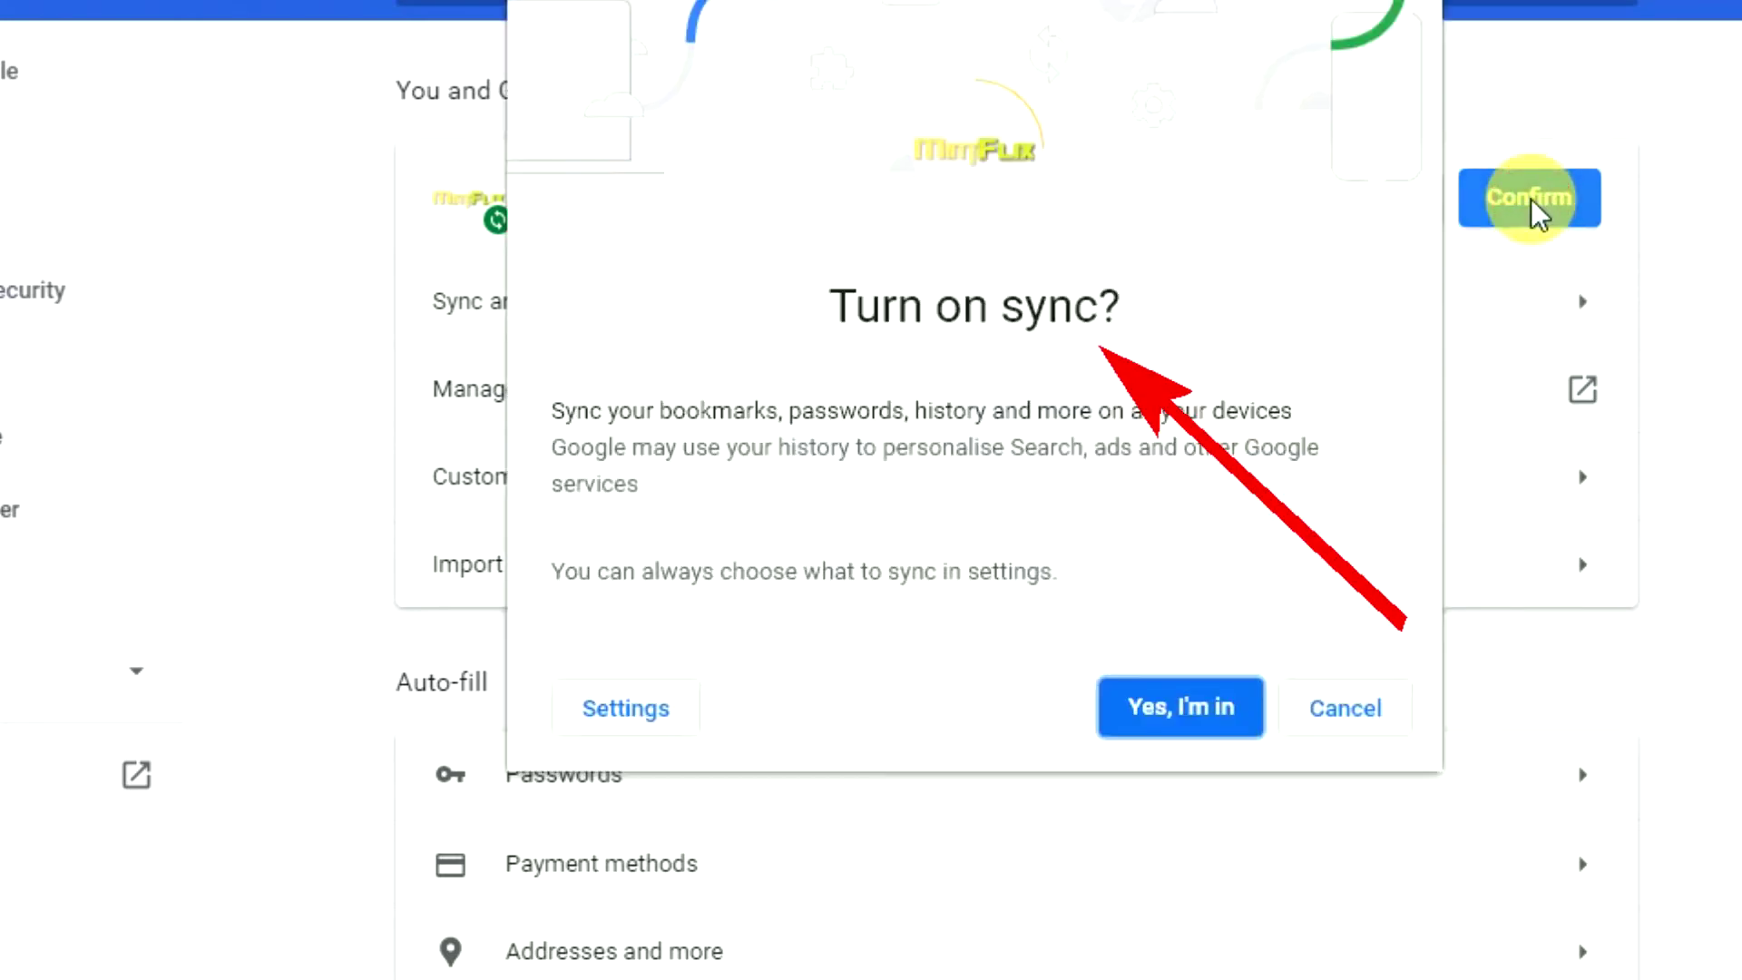
{"action": "left_click", "coordinate": [1203, 704]}
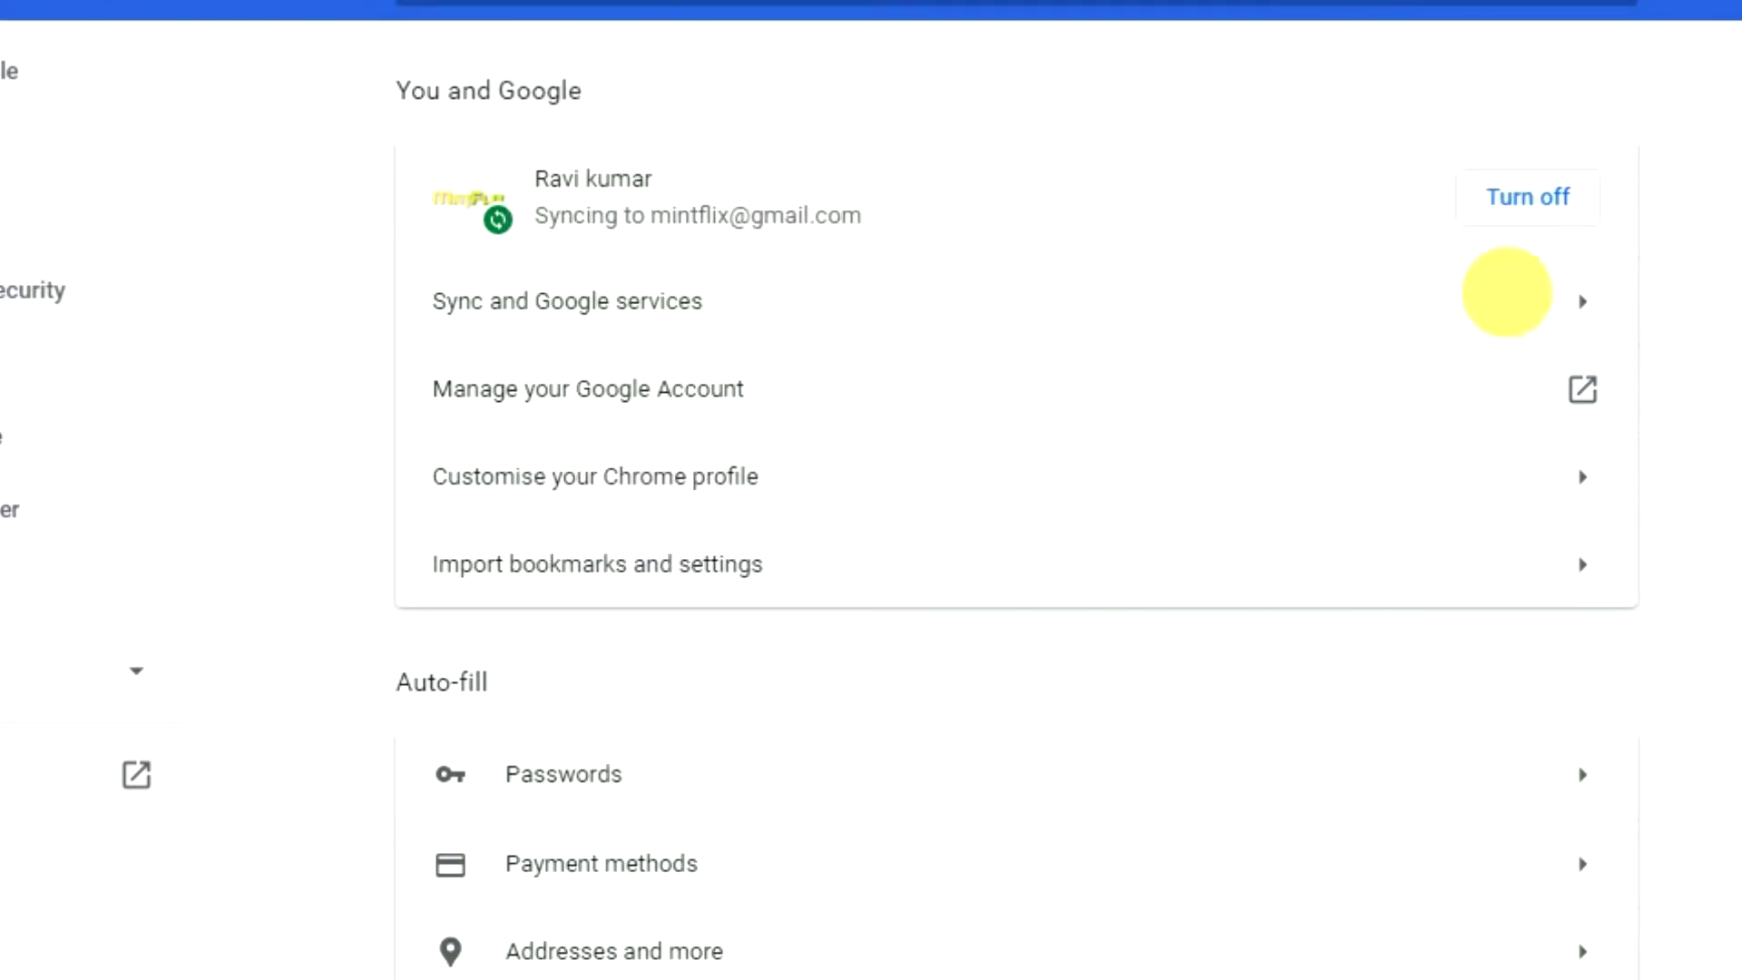
Step: Review the Sync and Google services settings in Chrome
{"action": "left_click", "coordinate": [1523, 315]}
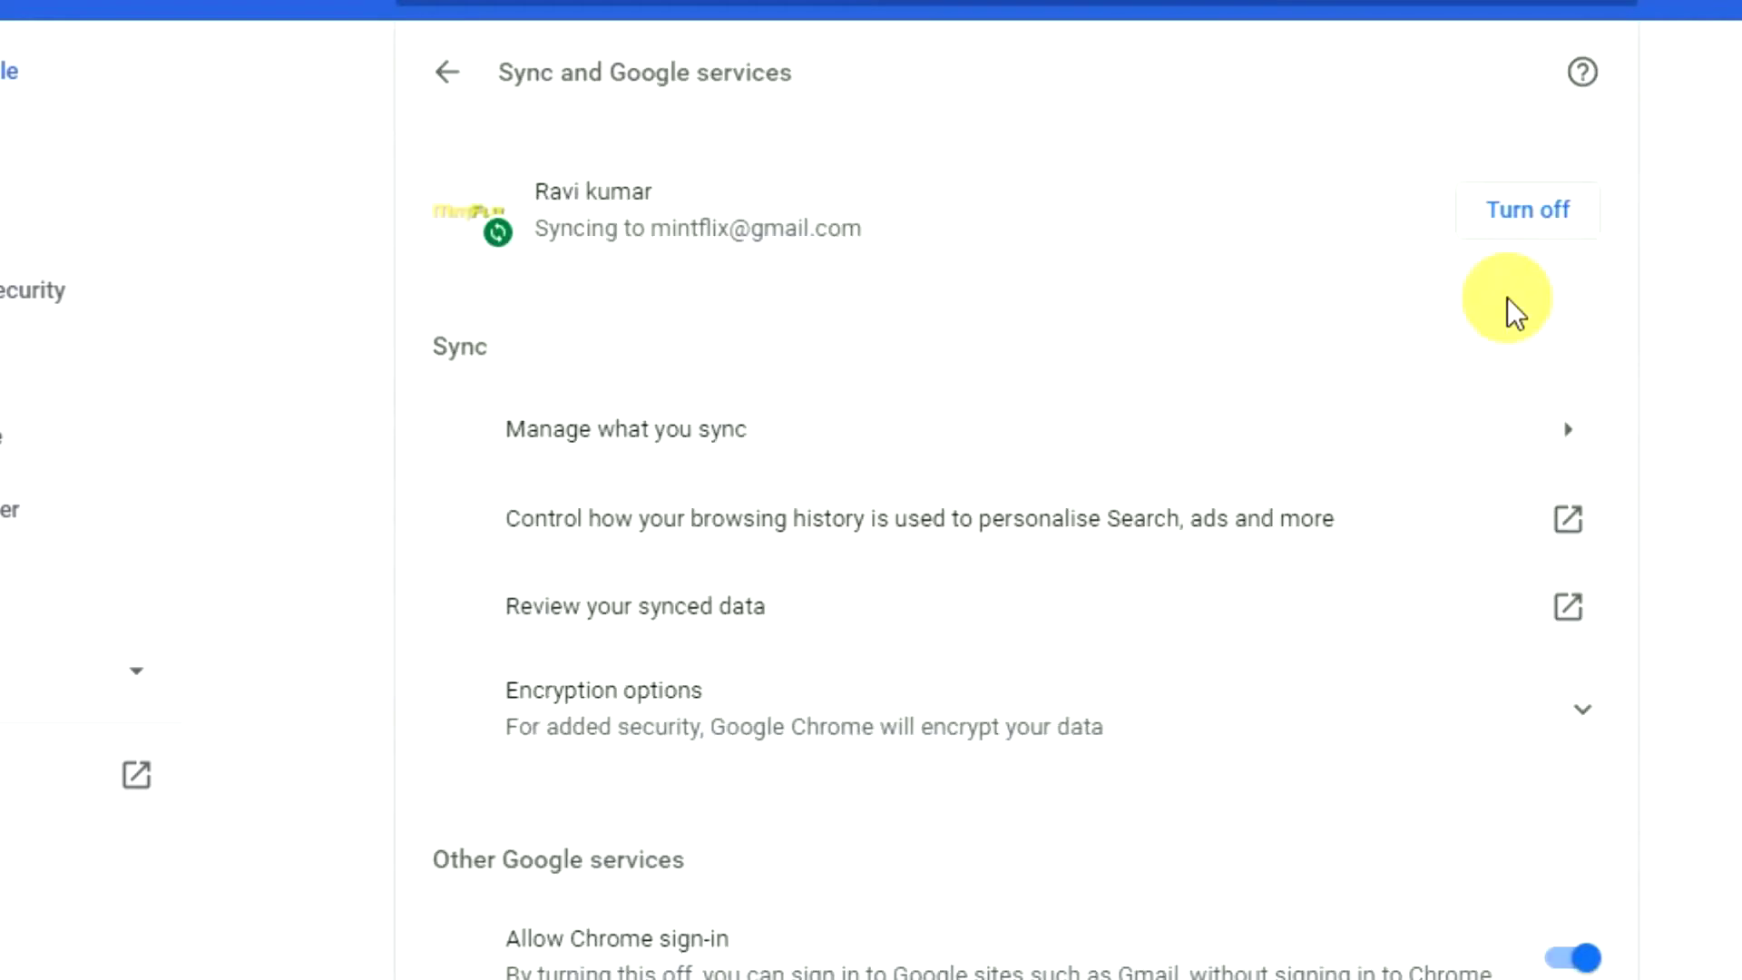
{"action": "scroll", "coordinate": [1729, 506], "scroll_direction": "down", "scroll_amount": 2}
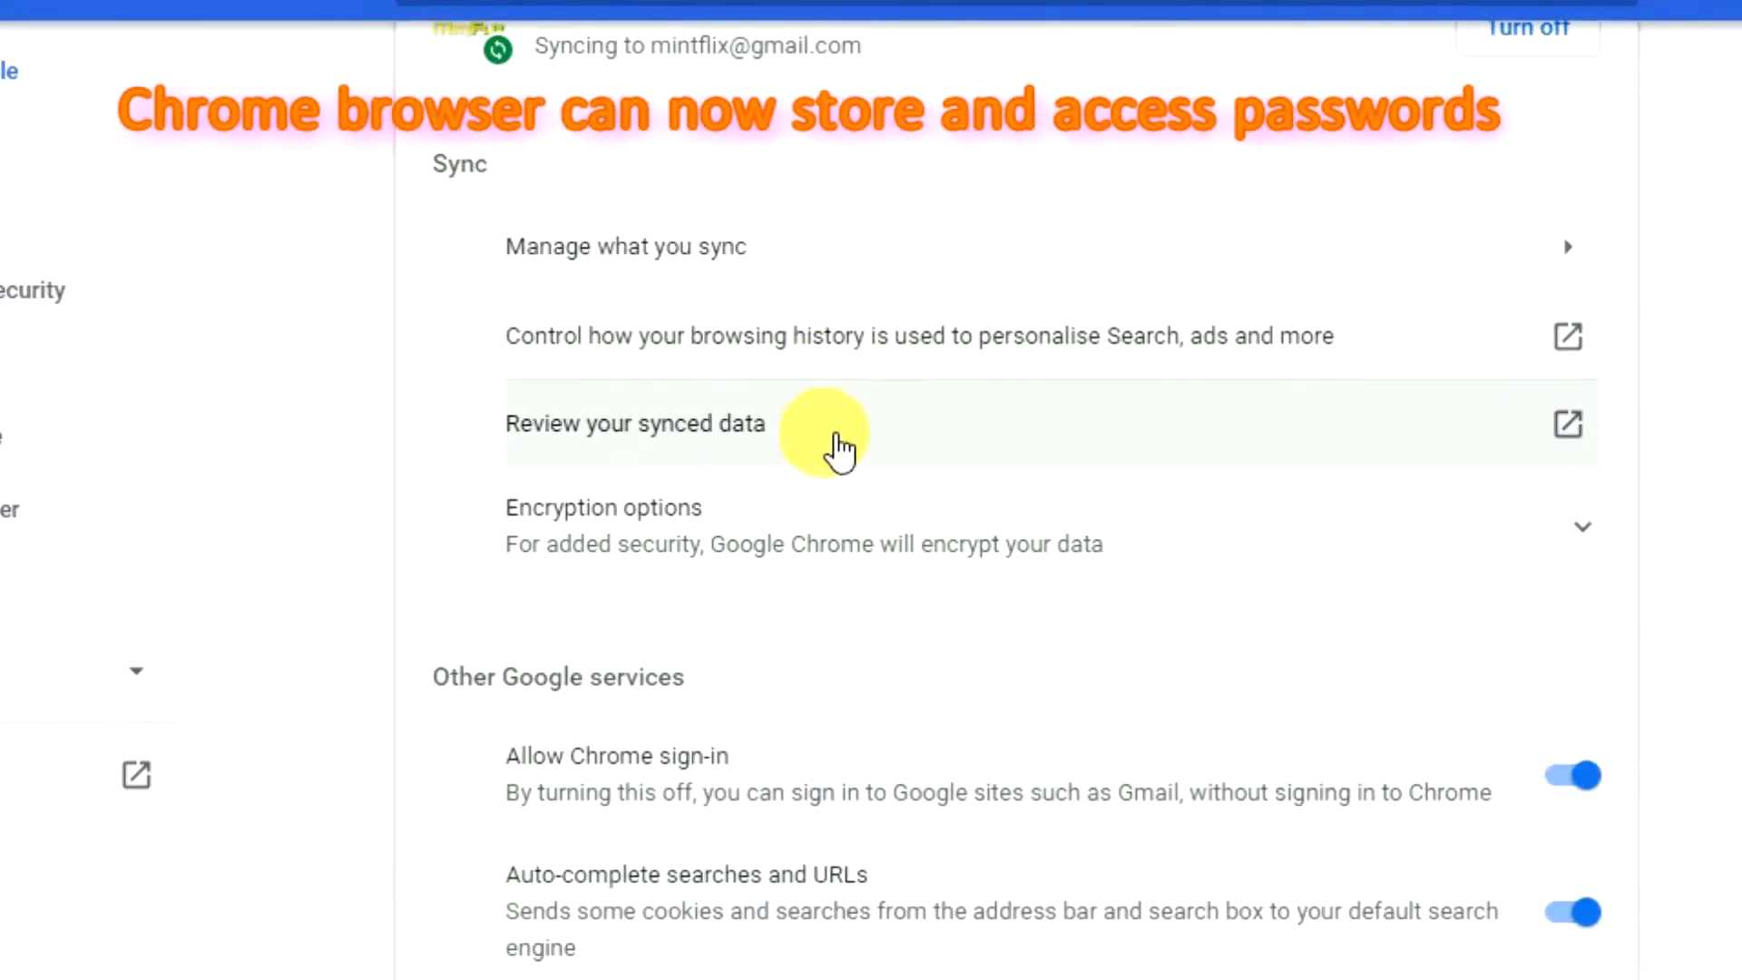
{"action": "scroll", "coordinate": [739, 810], "scroll_direction": "down", "scroll_amount": 5}
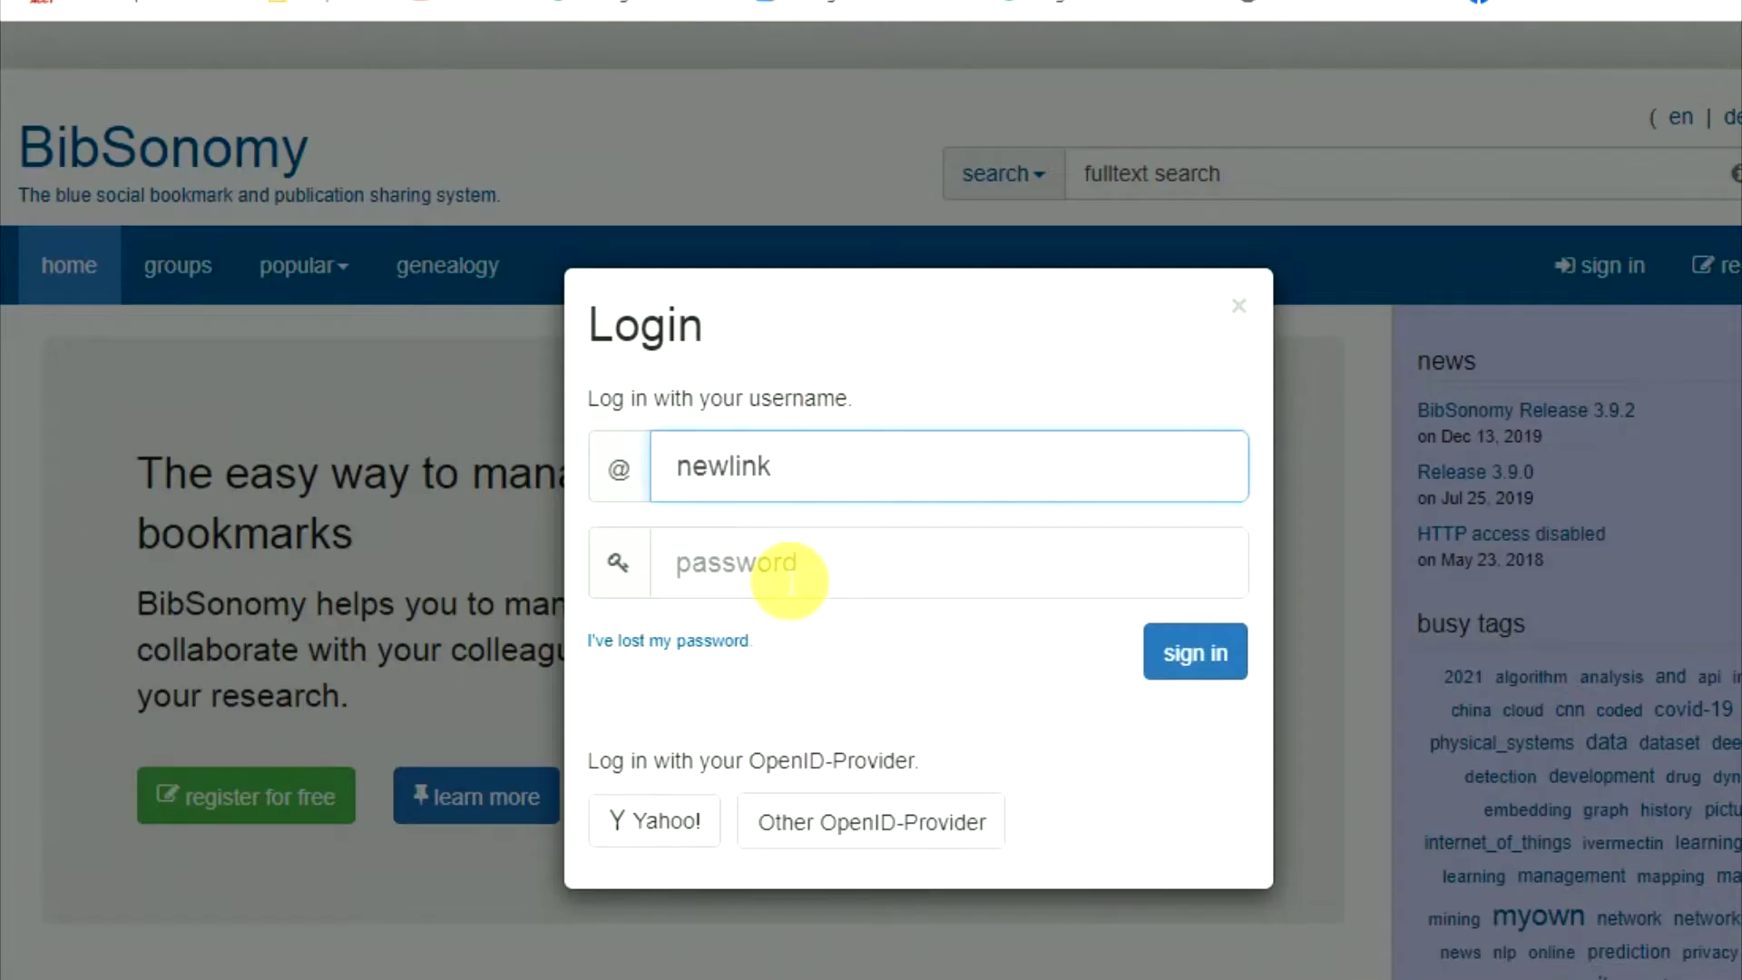
Step: Enter the account password in the BibSonomy login form and sign in
{"action": "left_click", "coordinate": [758, 568]}
{"action": "key", "text": "ctrl+v"}
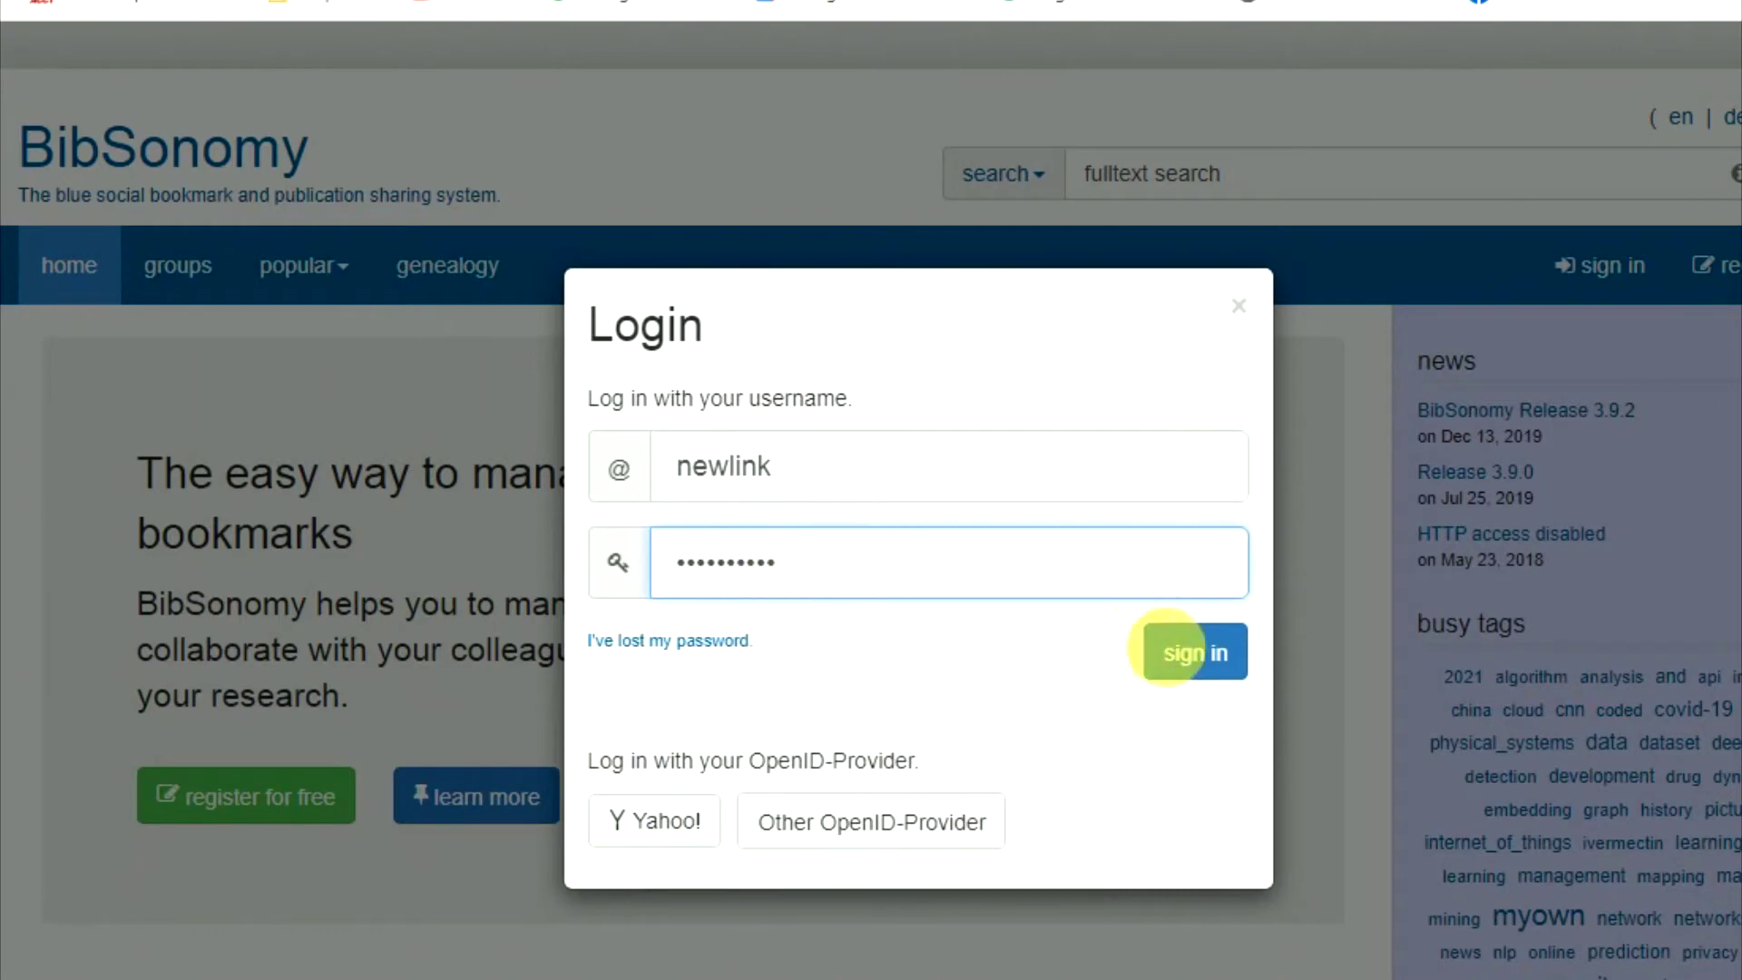
{"action": "left_click", "coordinate": [1196, 658]}
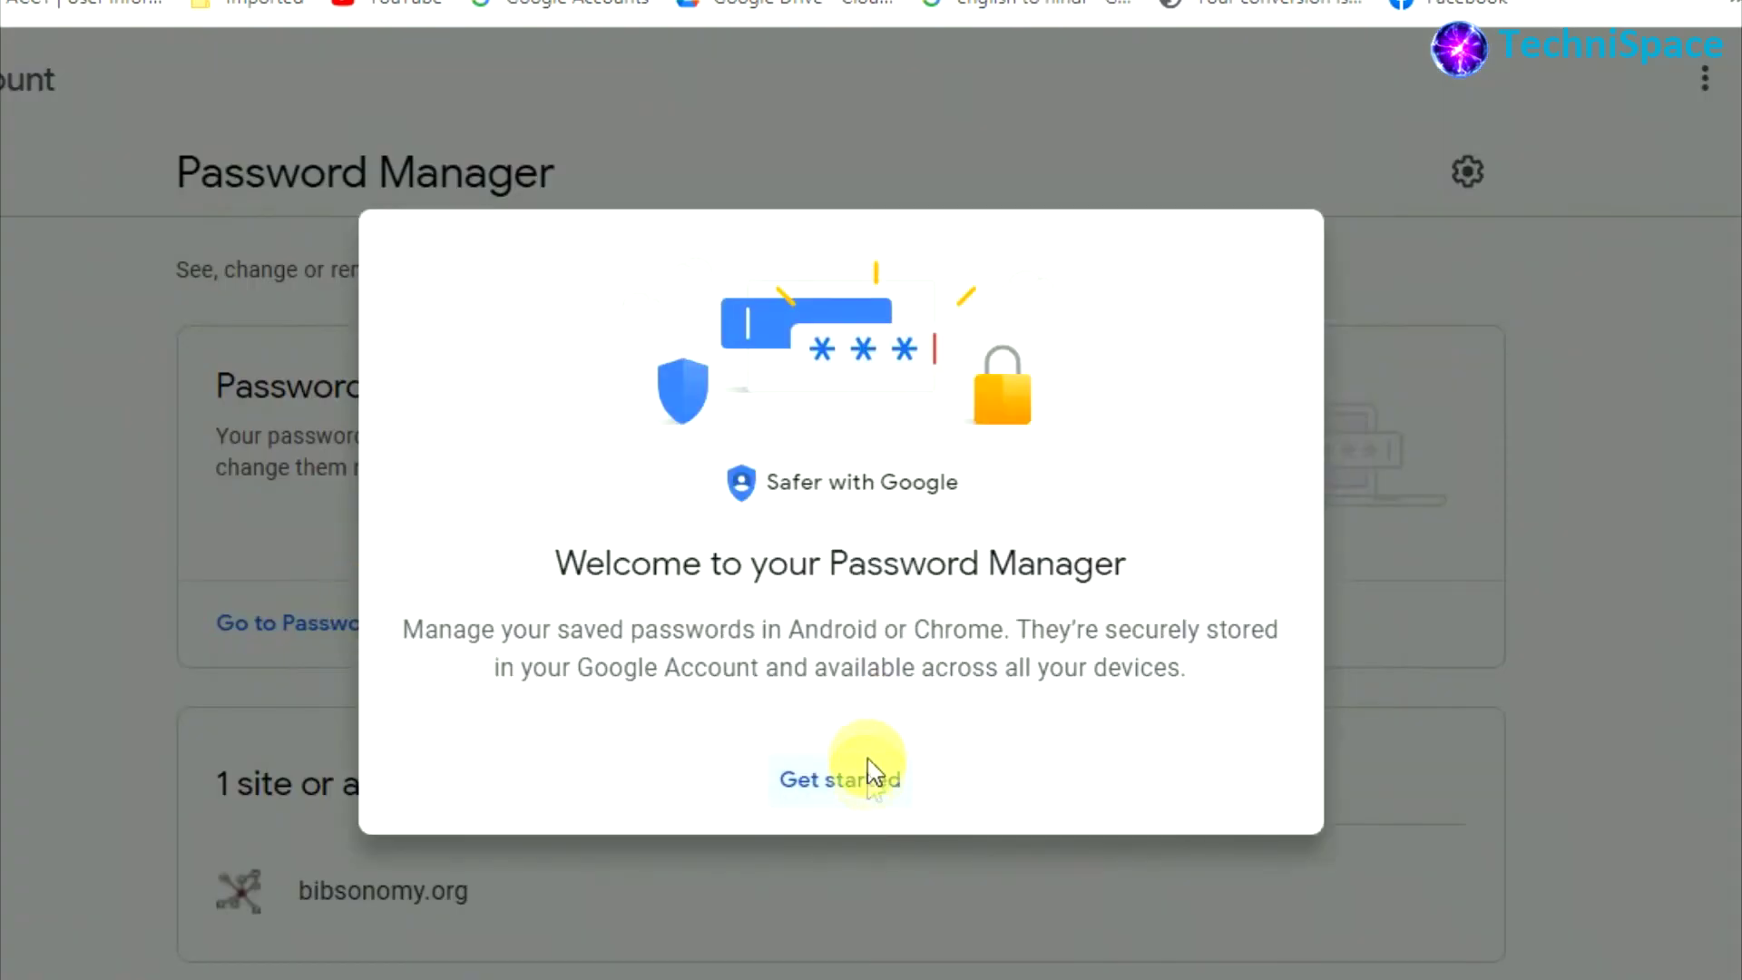
Step: Dismiss the Google Password Manager welcome message and view the list of saved sites
{"action": "left_click", "coordinate": [879, 782]}
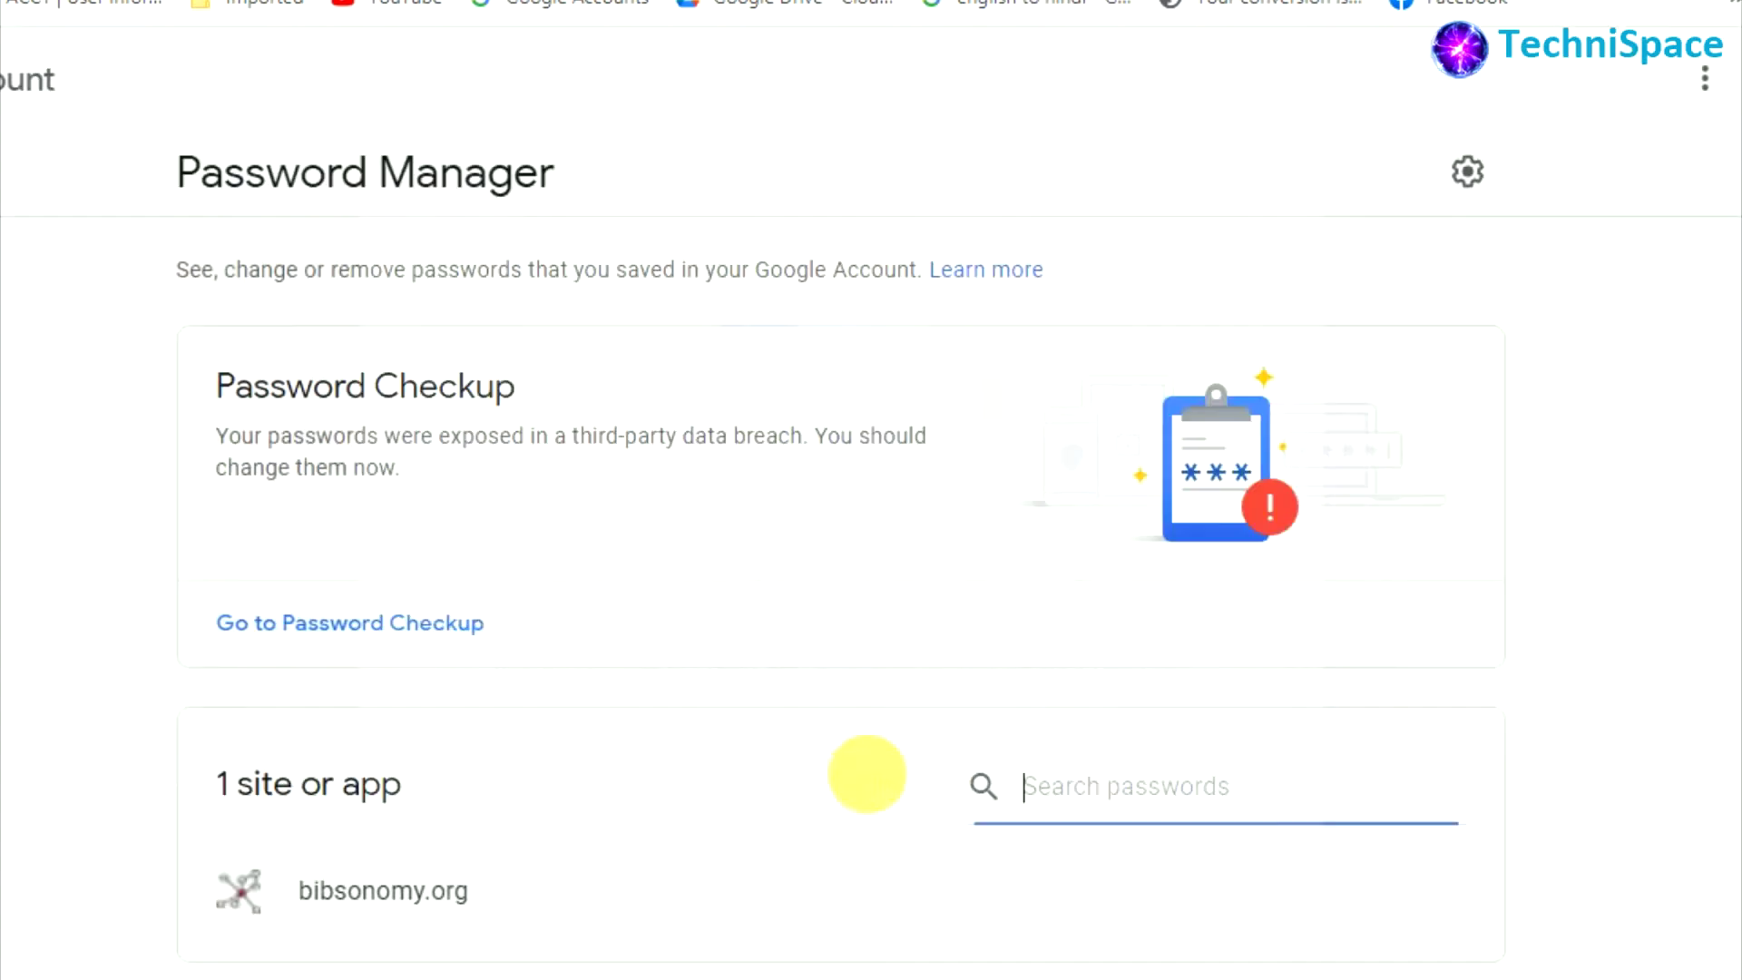
{"action": "scroll", "coordinate": [901, 737], "scroll_direction": "down", "scroll_amount": 2}
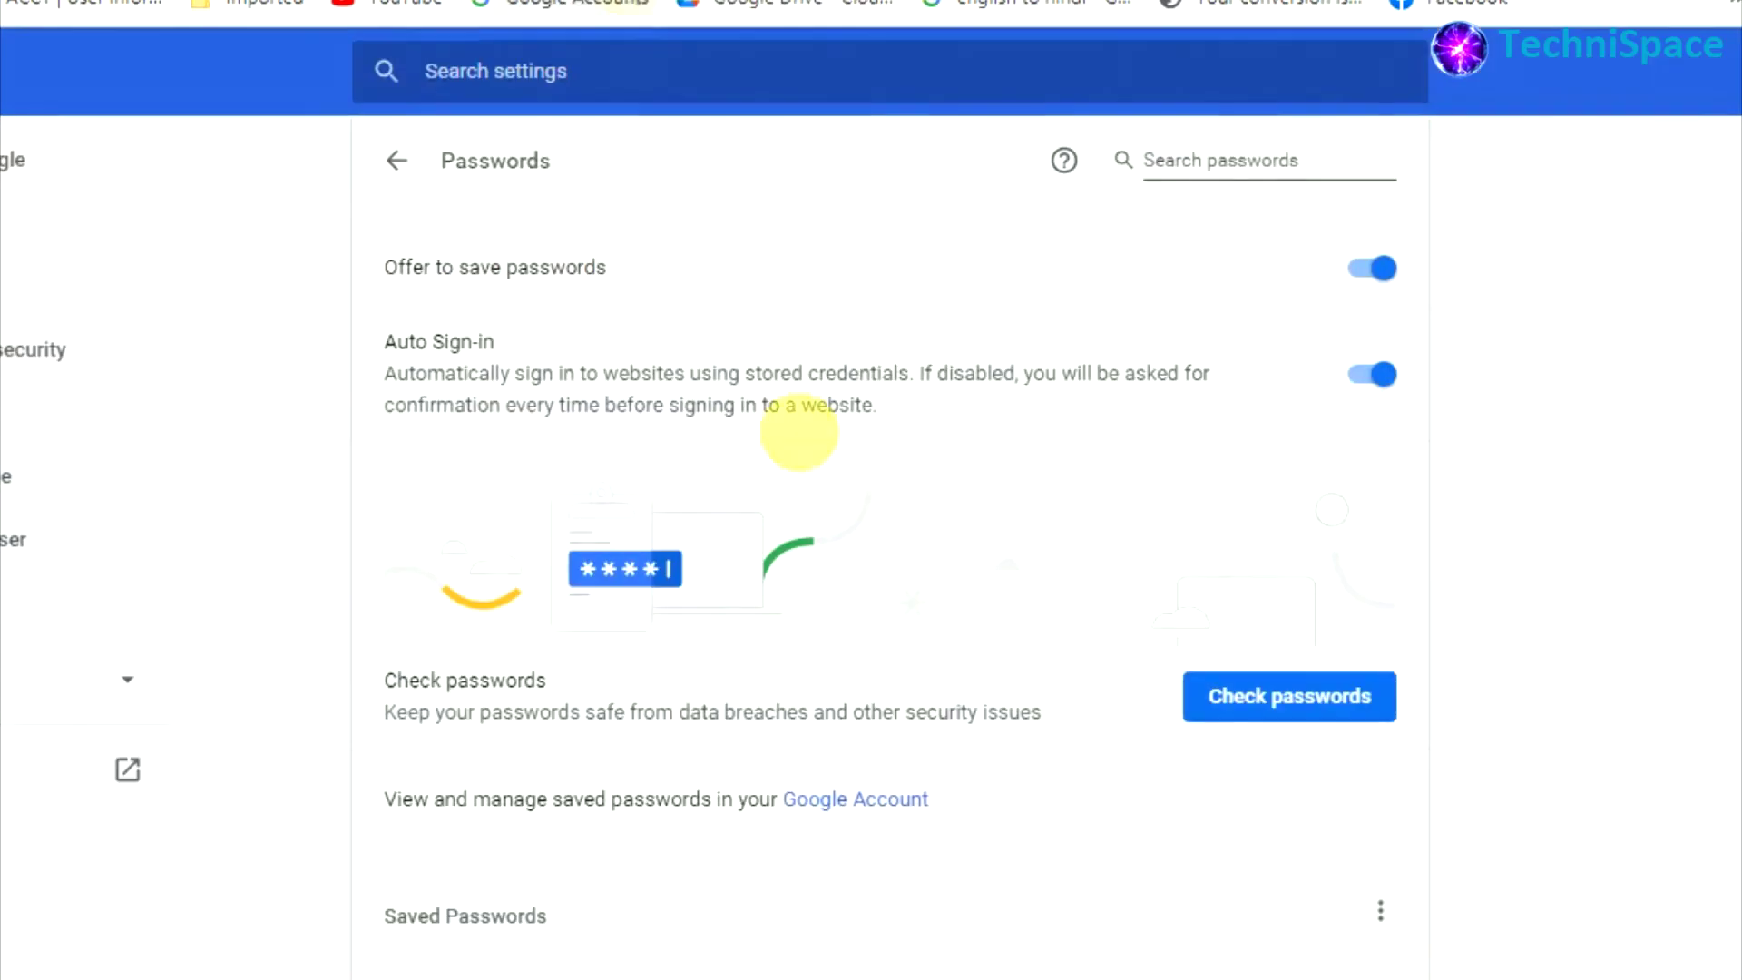
Step: Examine Chrome's saved passwords and their list options, then the export and import settings in Google Password Manager
{"action": "scroll", "coordinate": [798, 444], "scroll_direction": "down", "scroll_amount": 2}
{"action": "scroll", "coordinate": [804, 477], "scroll_direction": "down", "scroll_amount": 2}
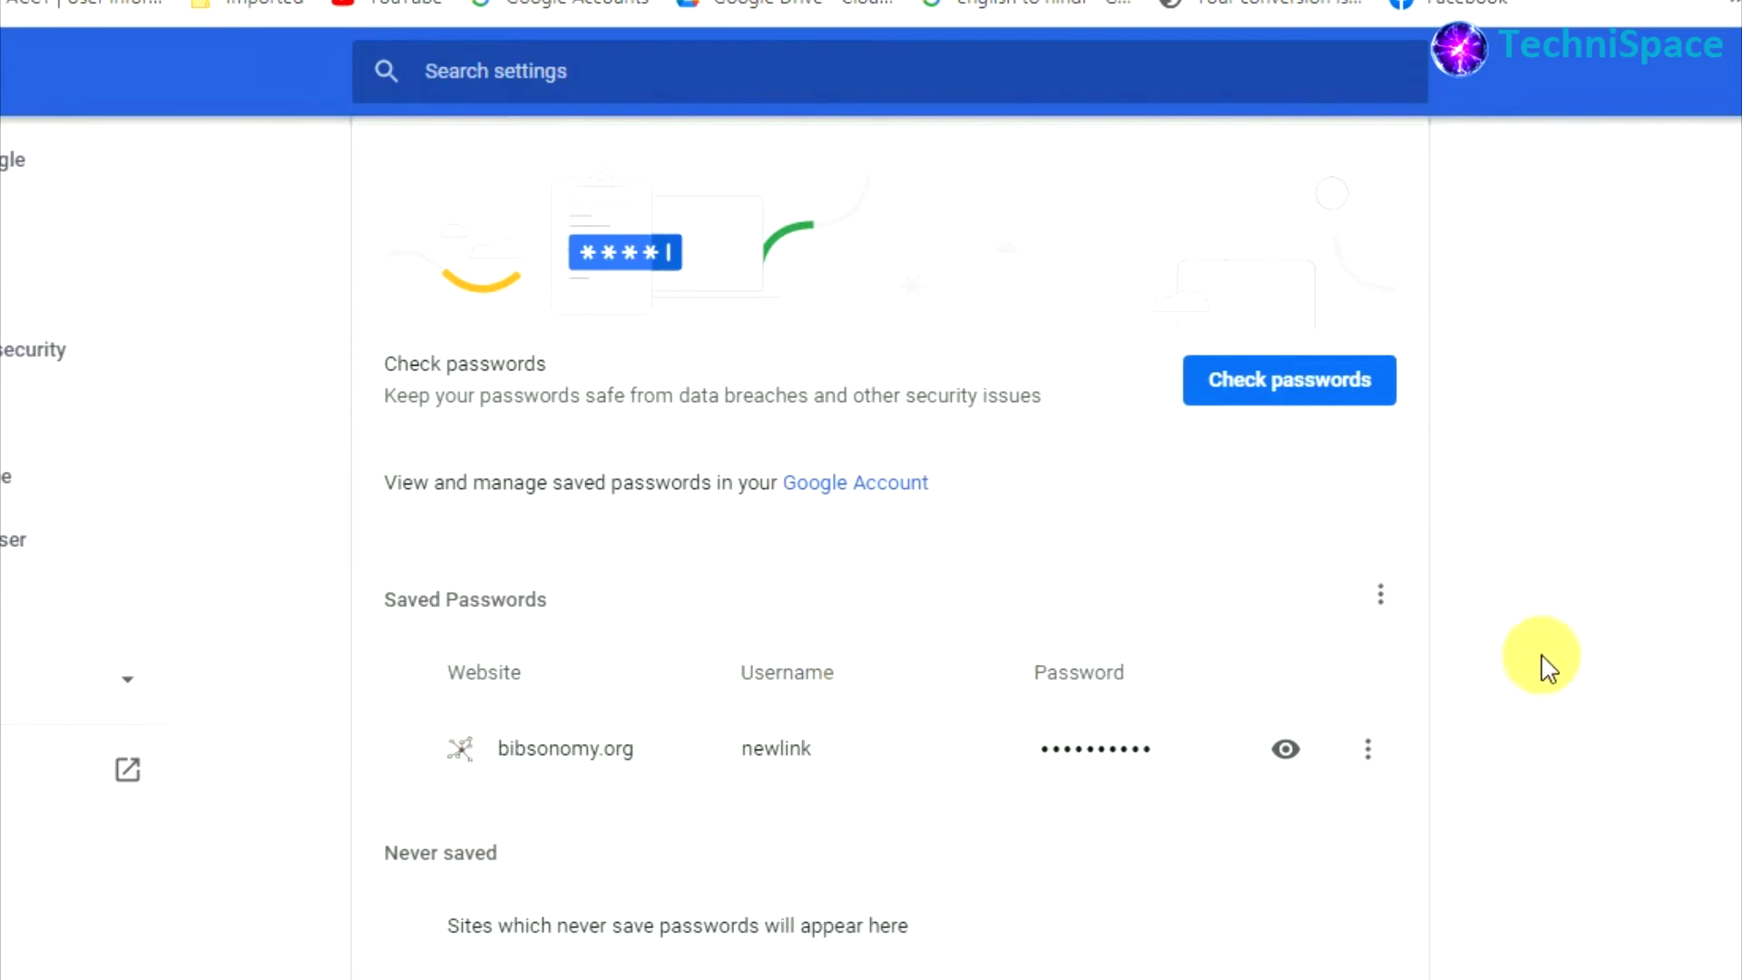
{"action": "left_click", "coordinate": [1380, 596]}
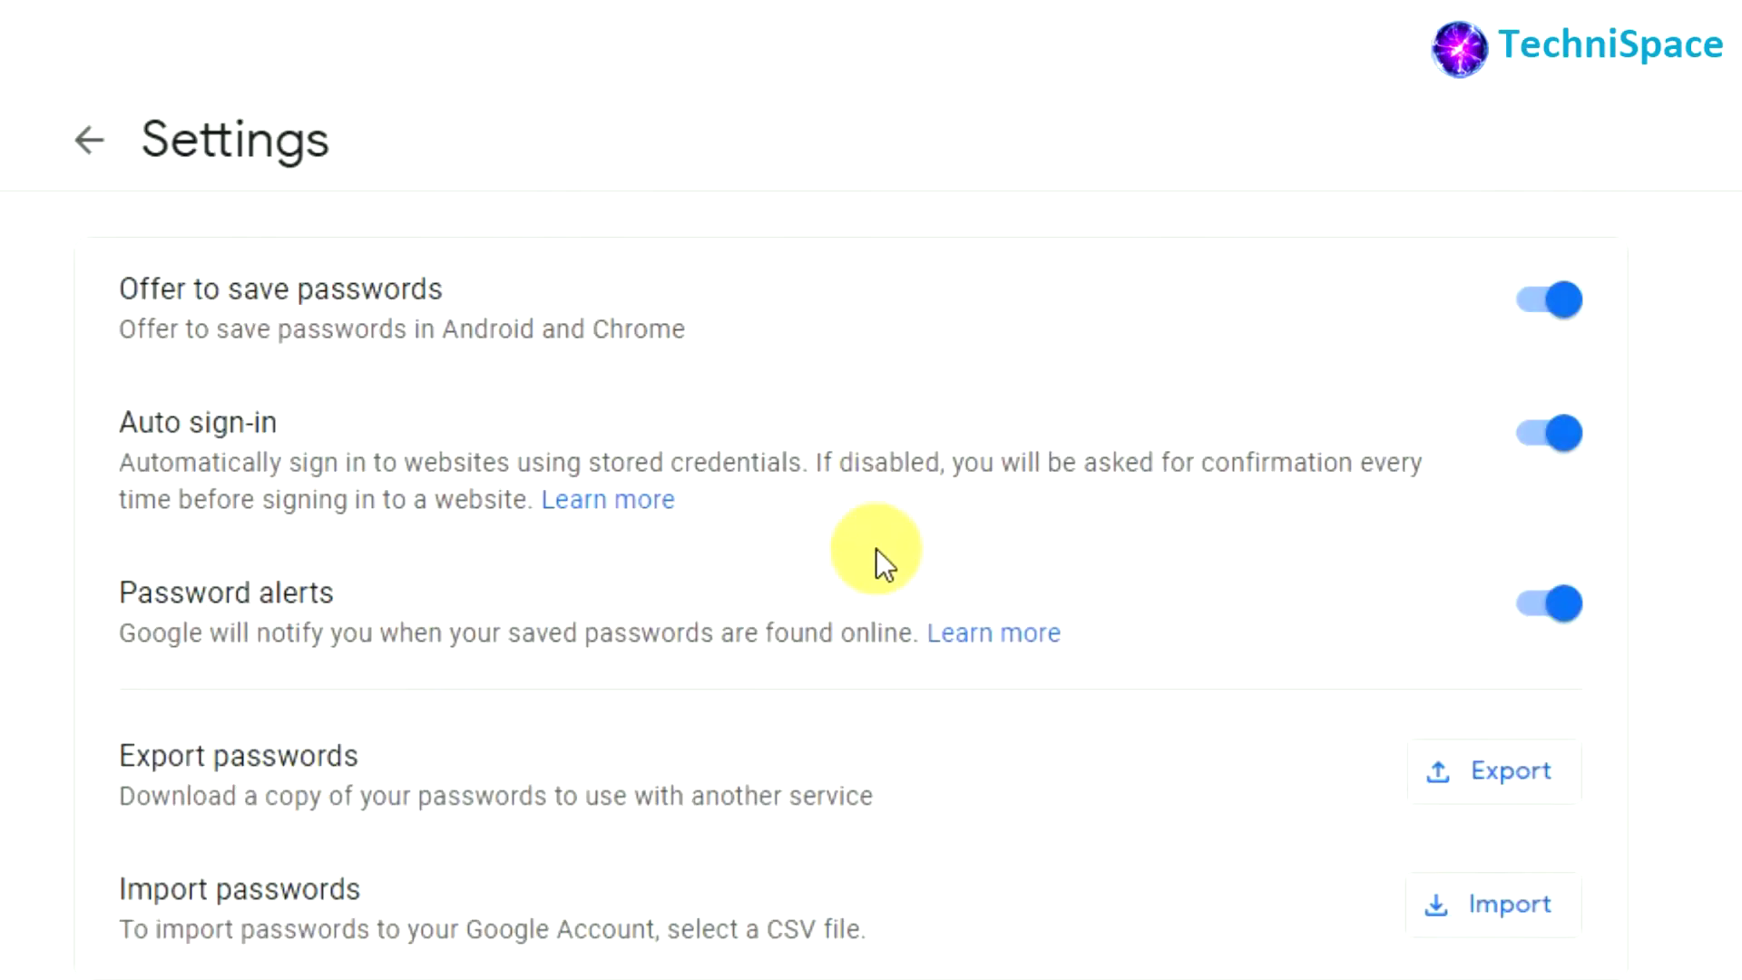
{"action": "scroll", "coordinate": [880, 562], "scroll_direction": "down", "scroll_amount": 3}
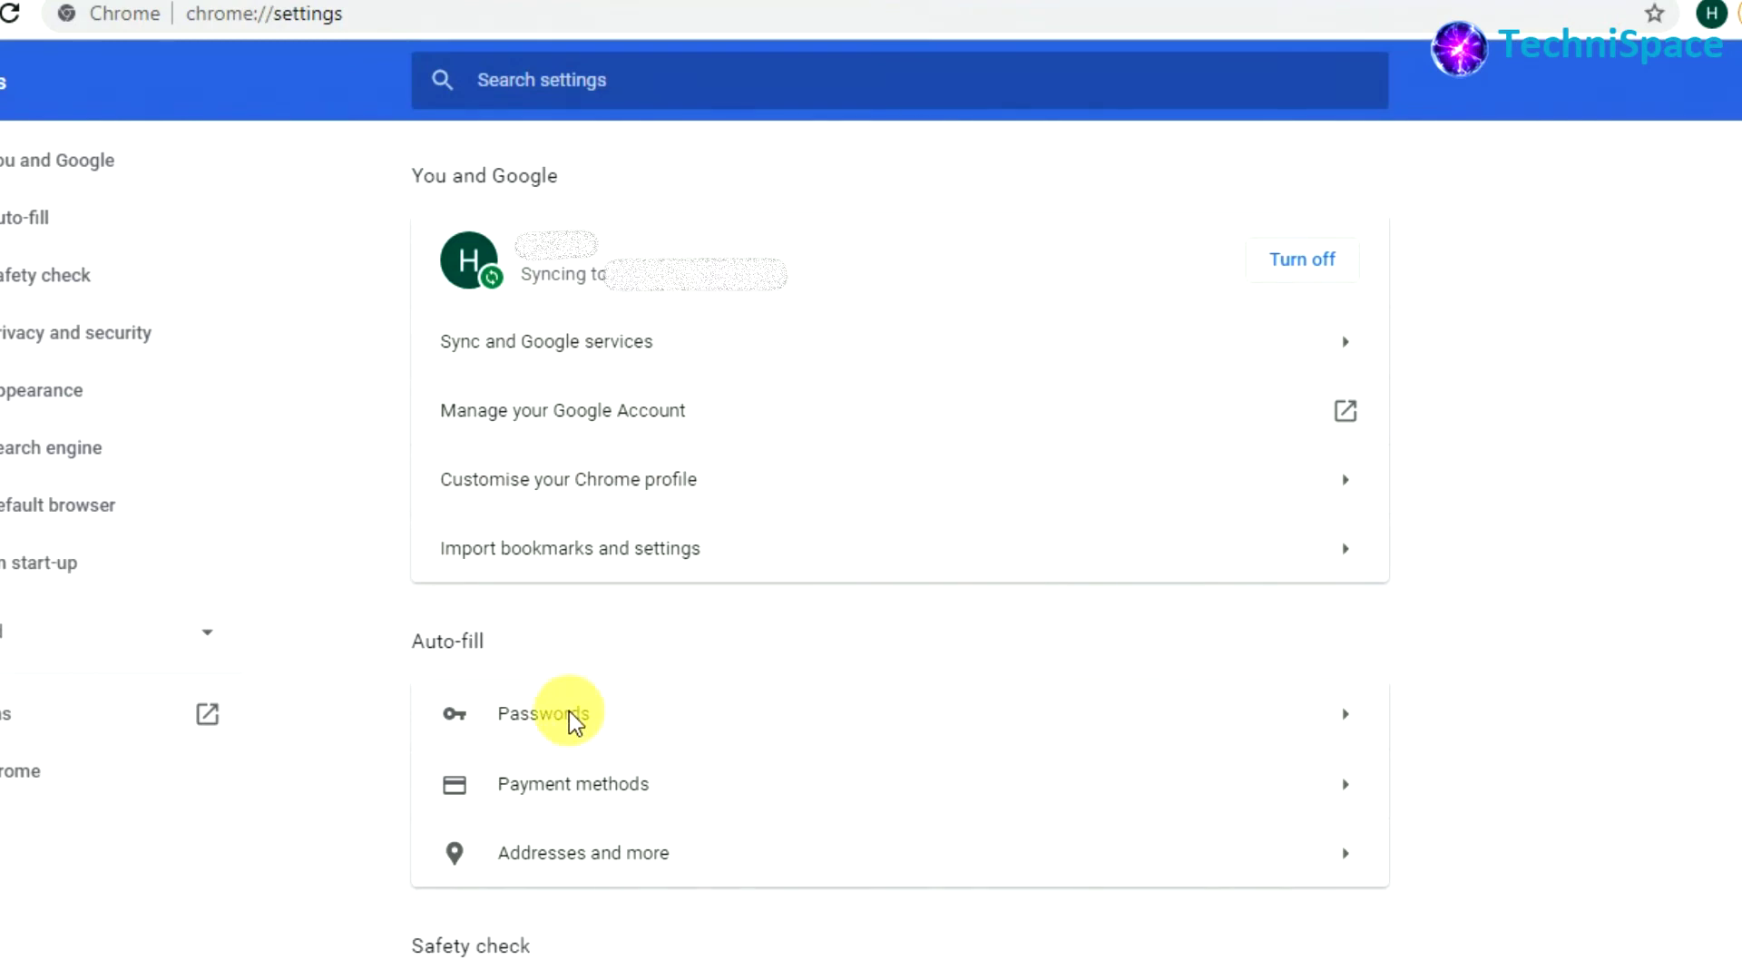
Step: Open the Auto-fill password settings in the other Chrome profile and look through its saved passwords
{"action": "left_click", "coordinate": [593, 703]}
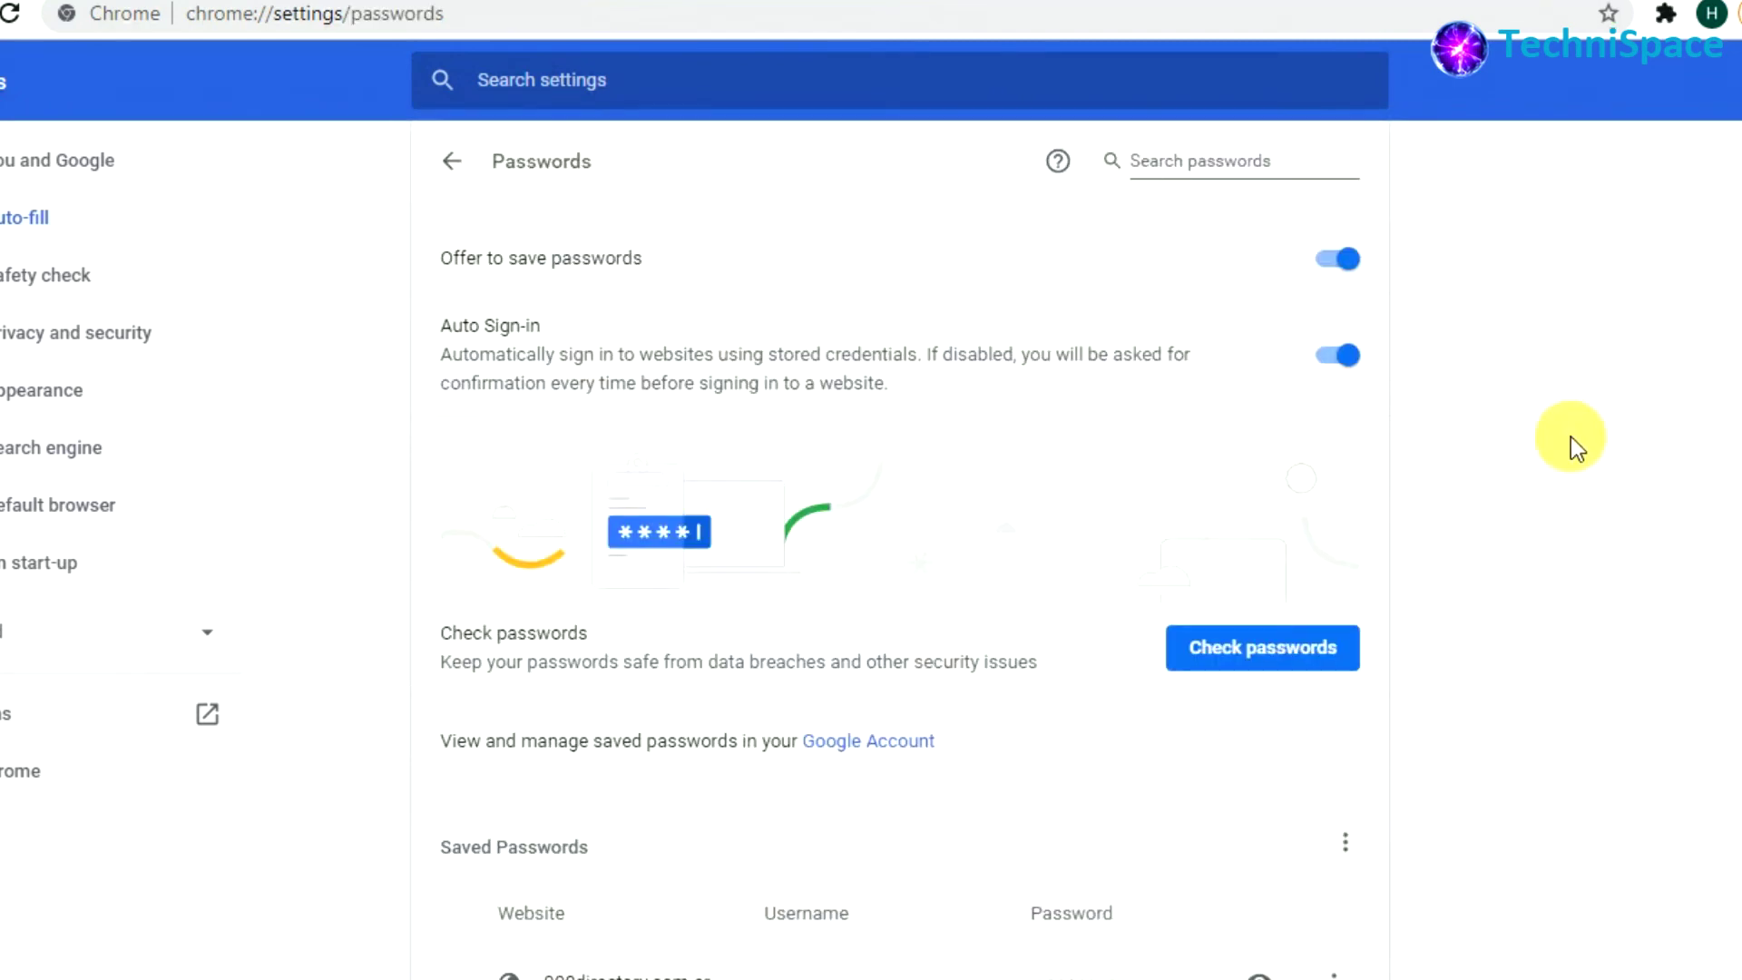
{"action": "scroll", "coordinate": [1571, 438], "scroll_direction": "down", "scroll_amount": 6}
{"action": "scroll", "coordinate": [1571, 437], "scroll_direction": "up", "scroll_amount": 6}
{"action": "scroll", "coordinate": [1571, 438], "scroll_direction": "down", "scroll_amount": 3}
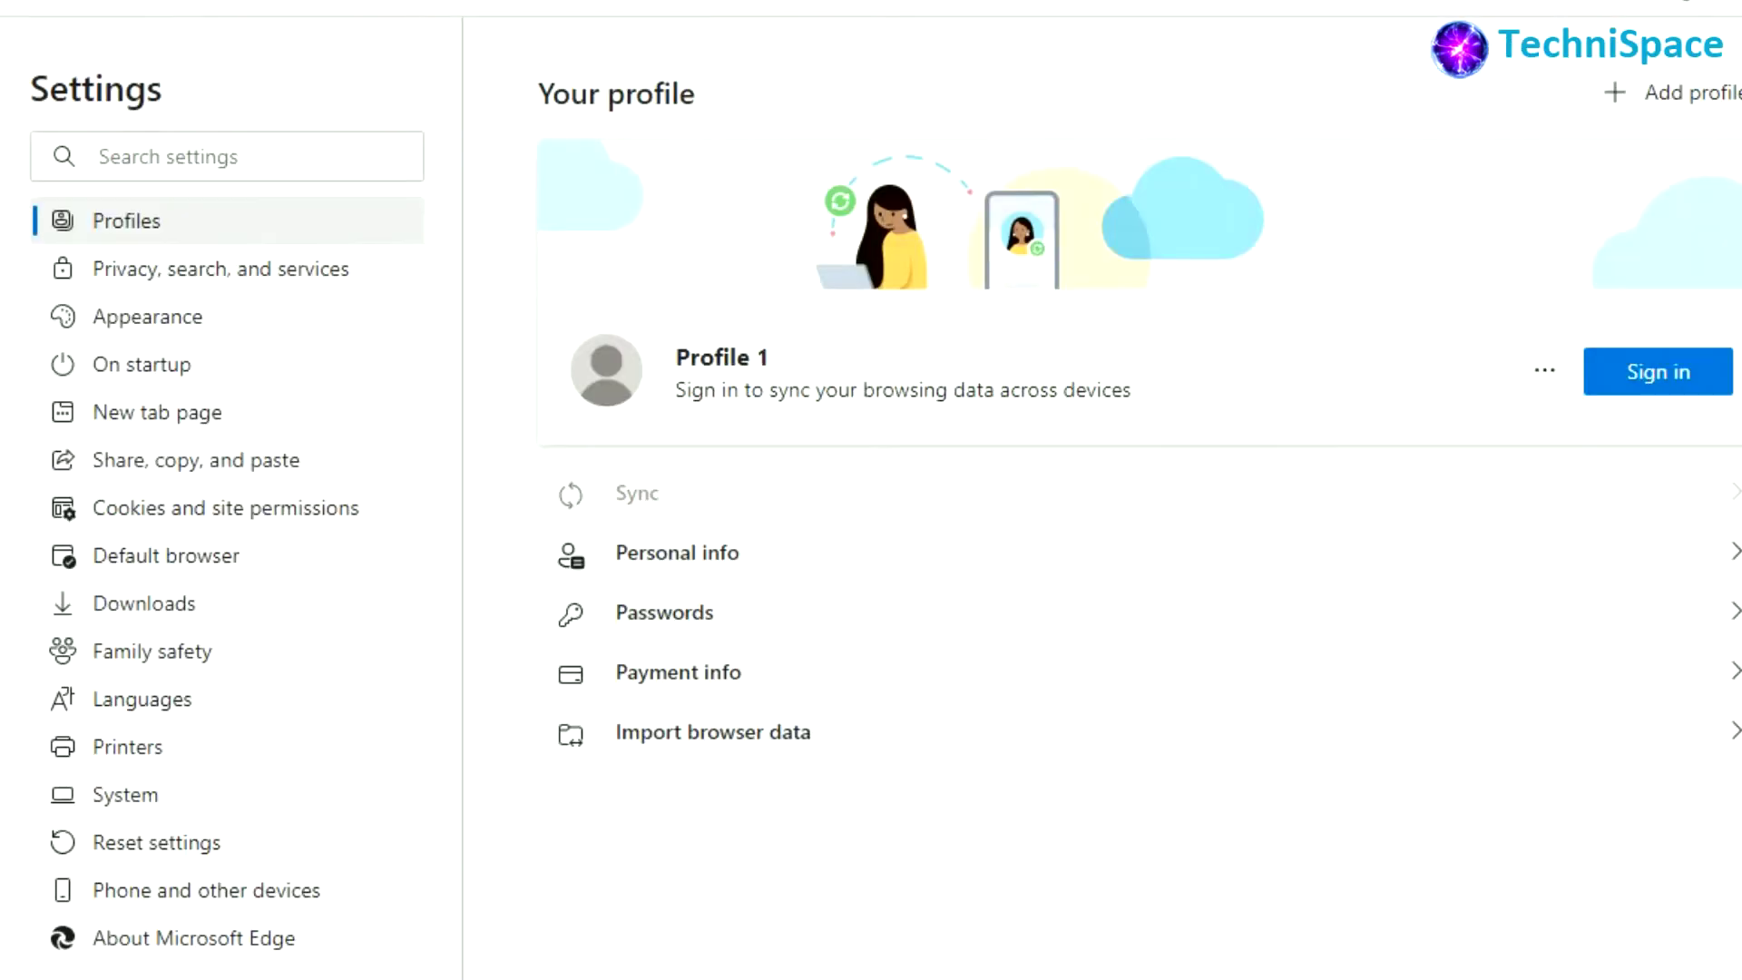
{"action": "left_click", "coordinate": [1653, 391]}
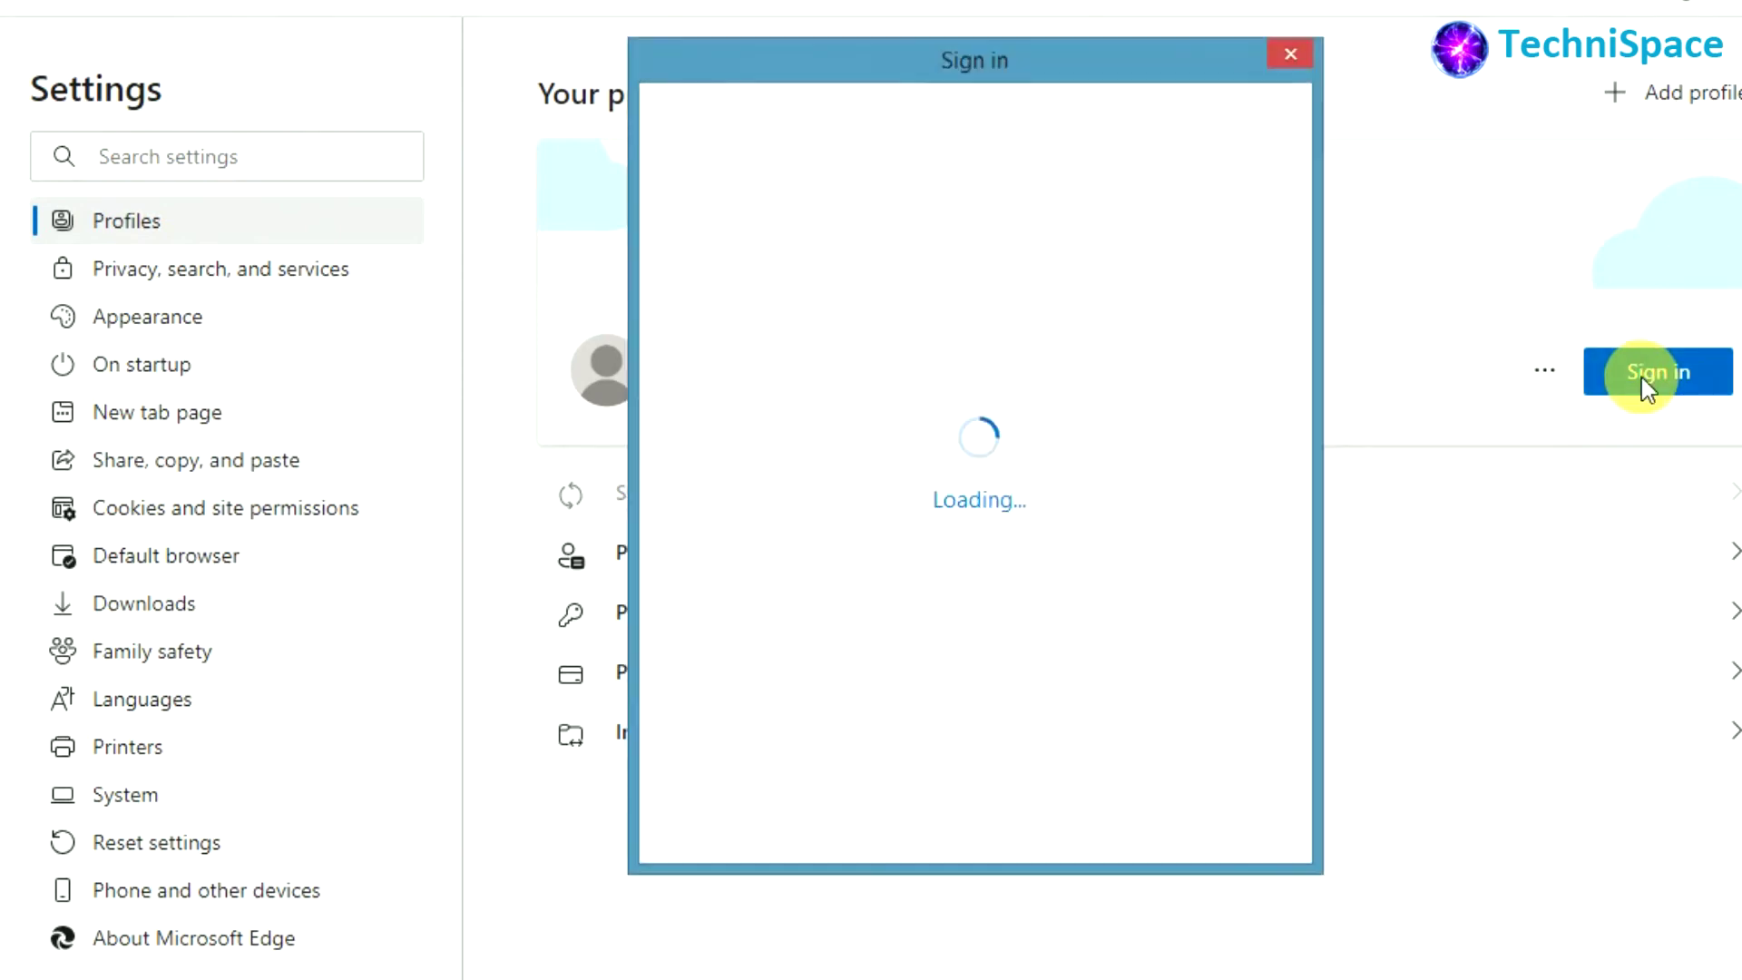
{"action": "left_click", "coordinate": [1292, 54]}
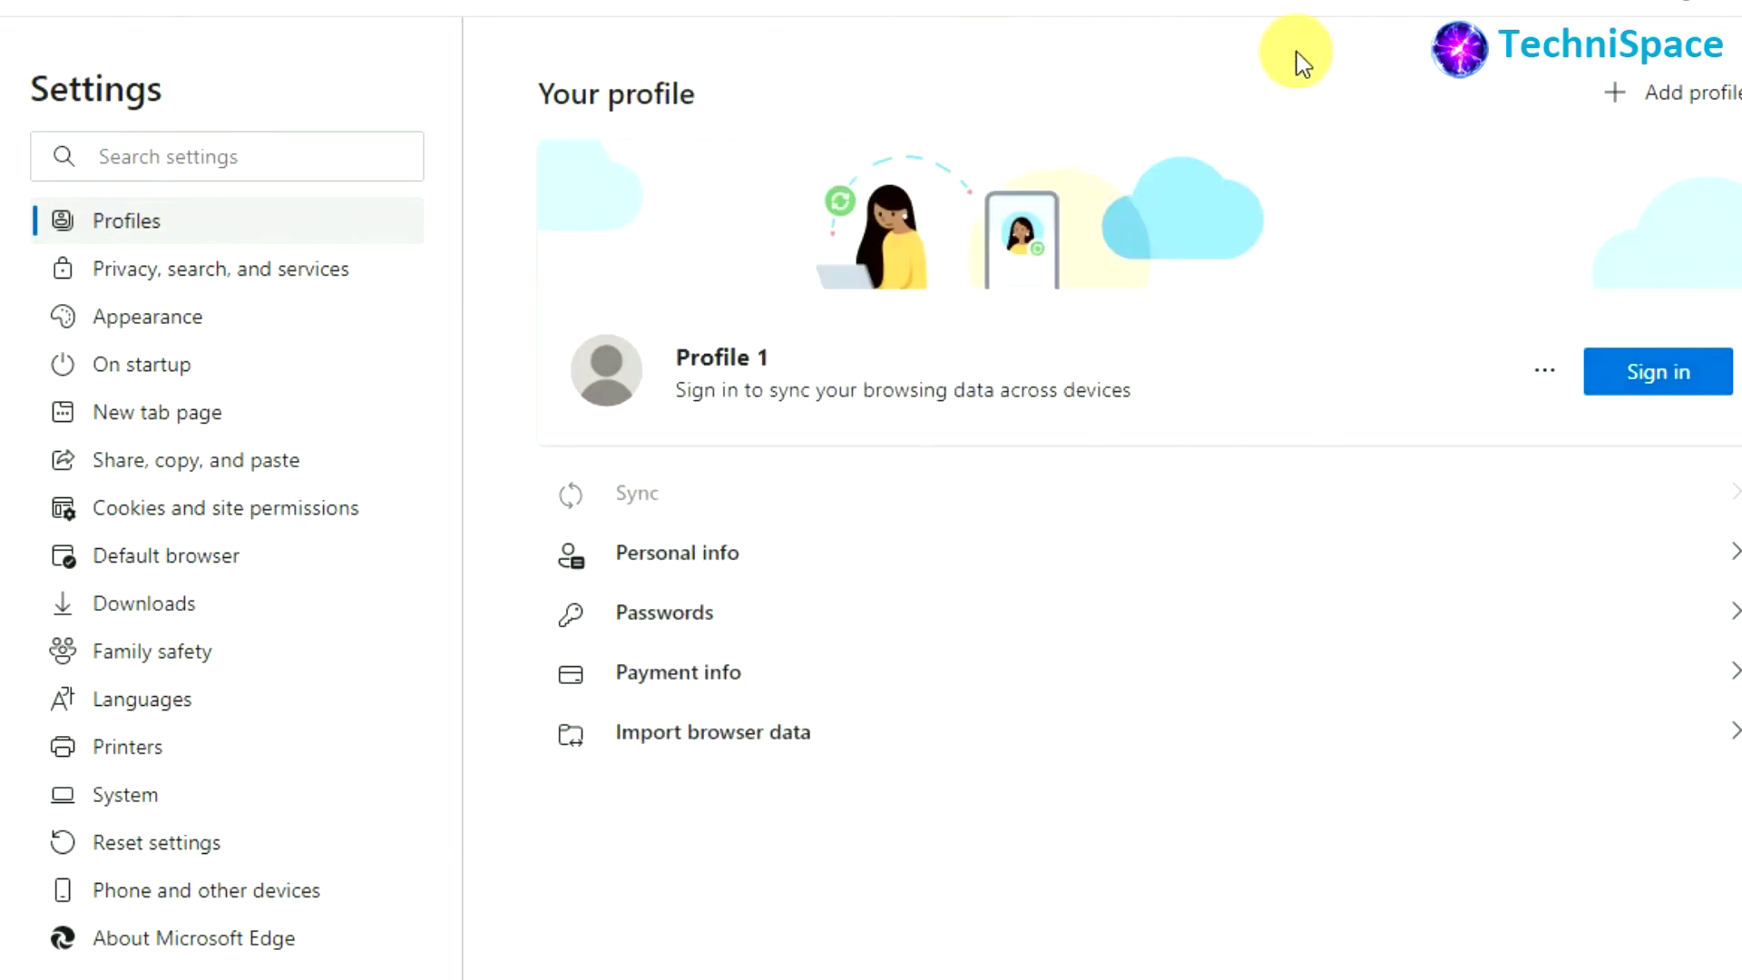
{"action": "left_click", "coordinate": [703, 625]}
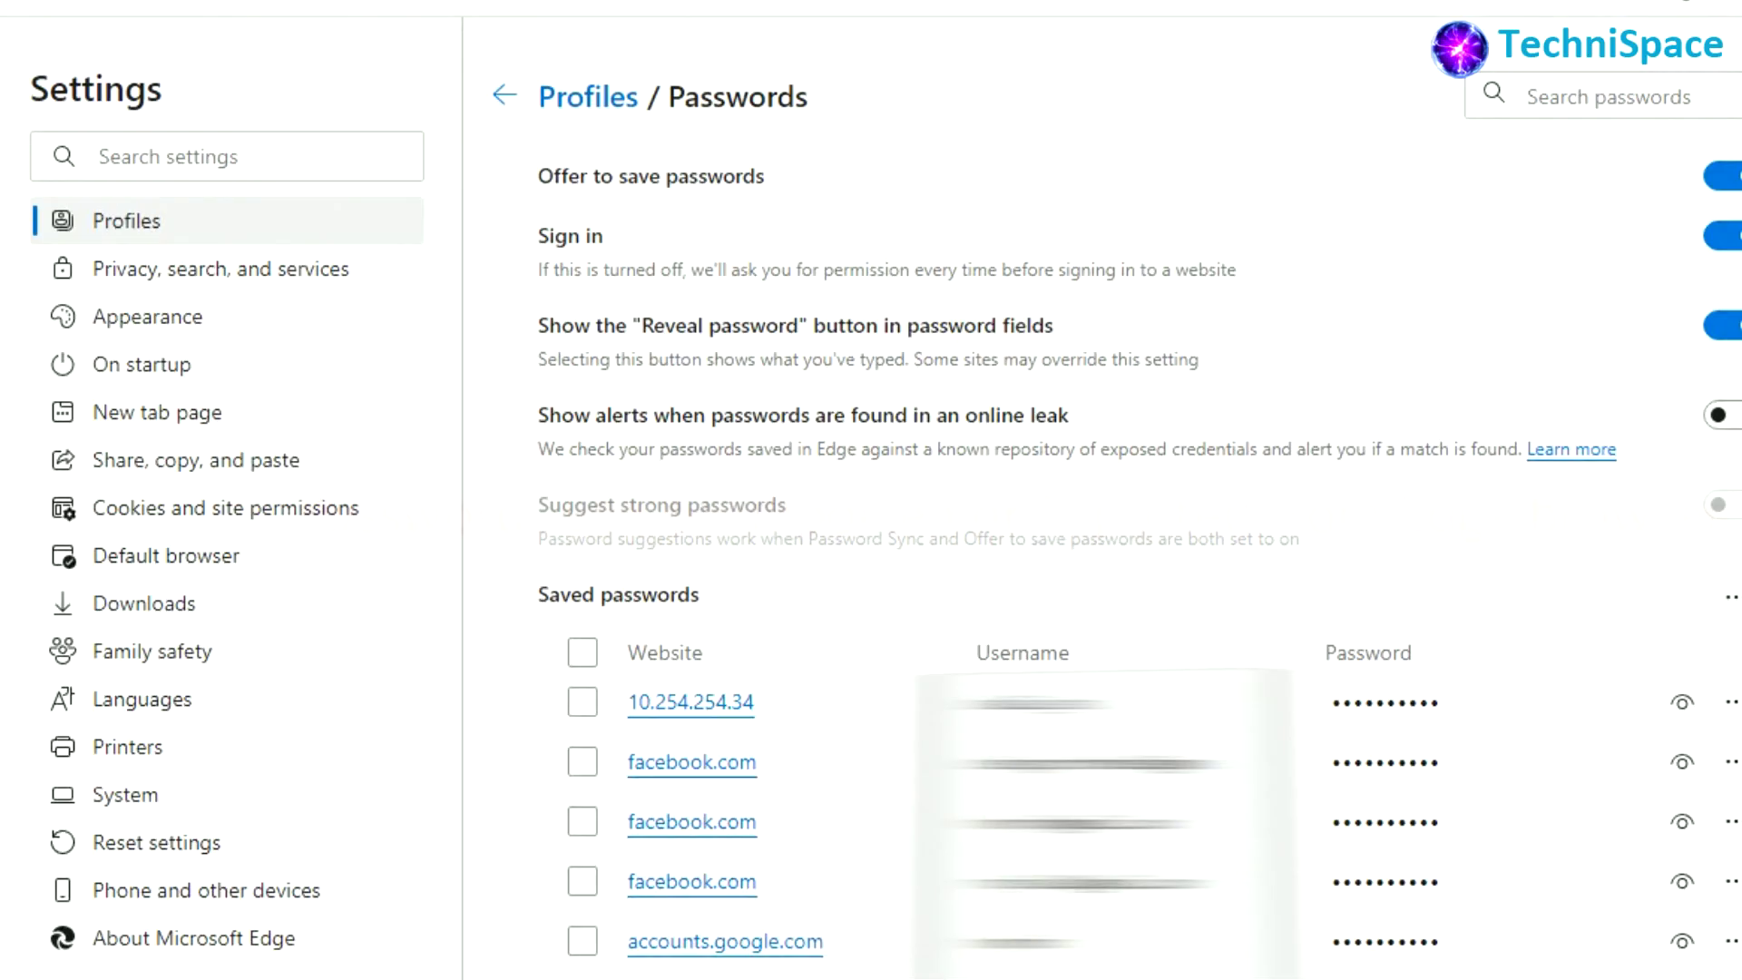
{"action": "left_click", "coordinate": [1731, 600]}
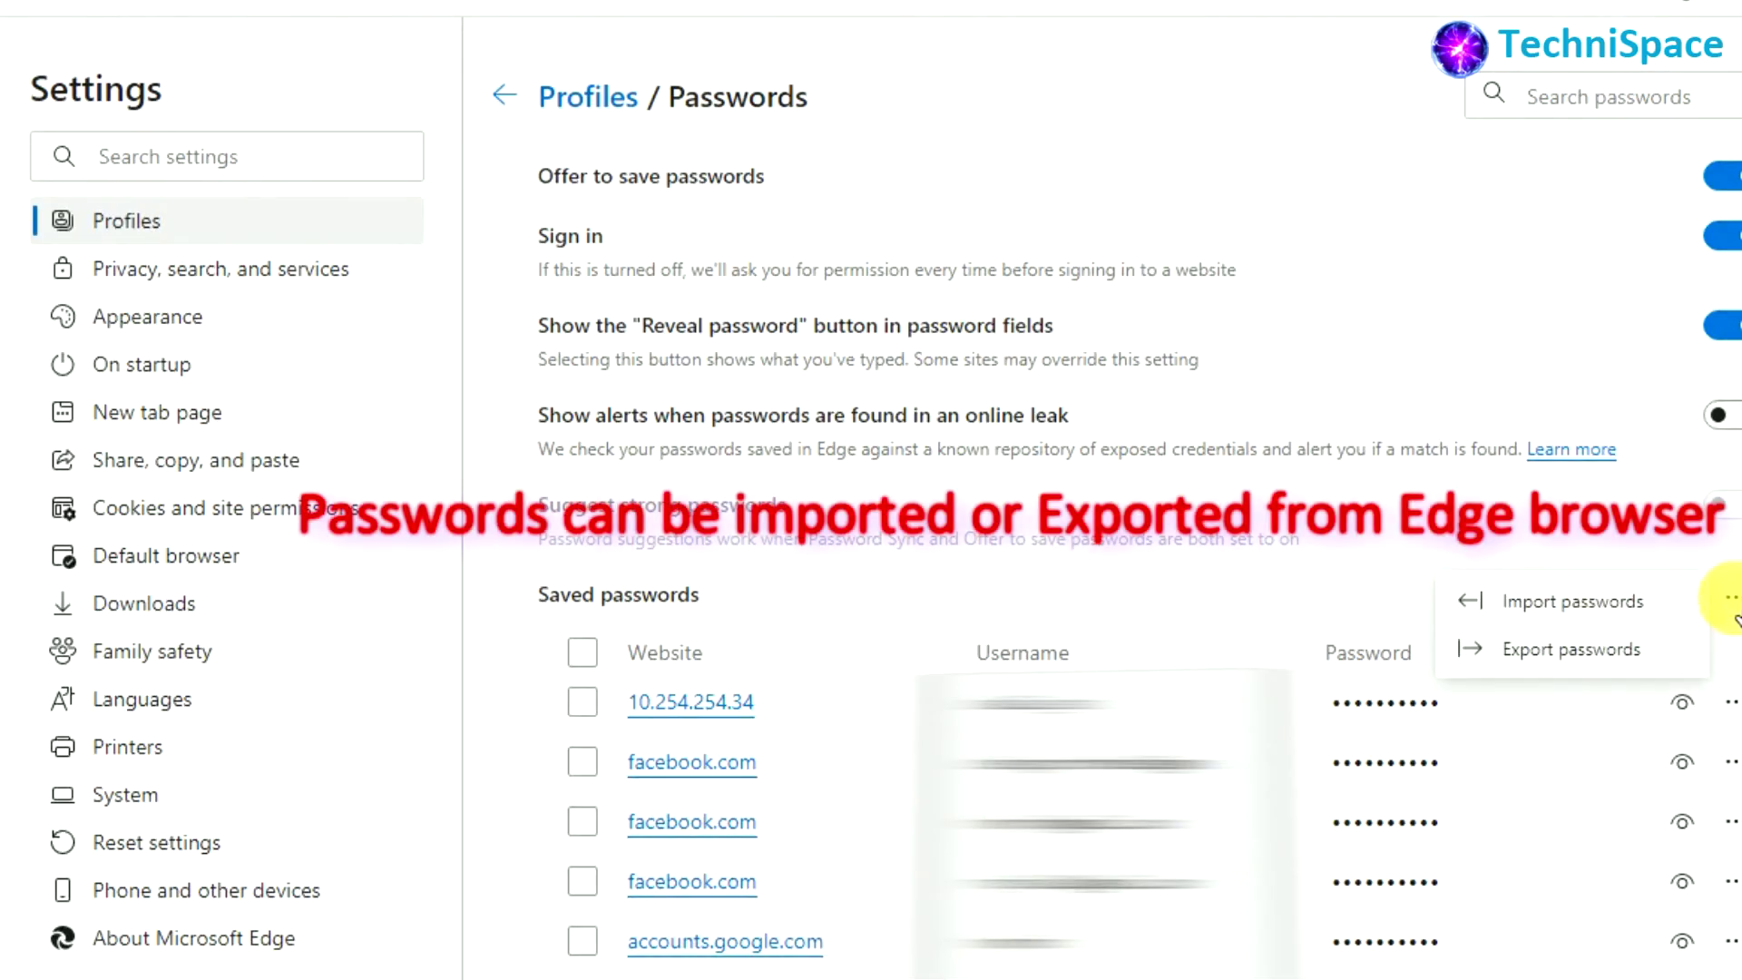